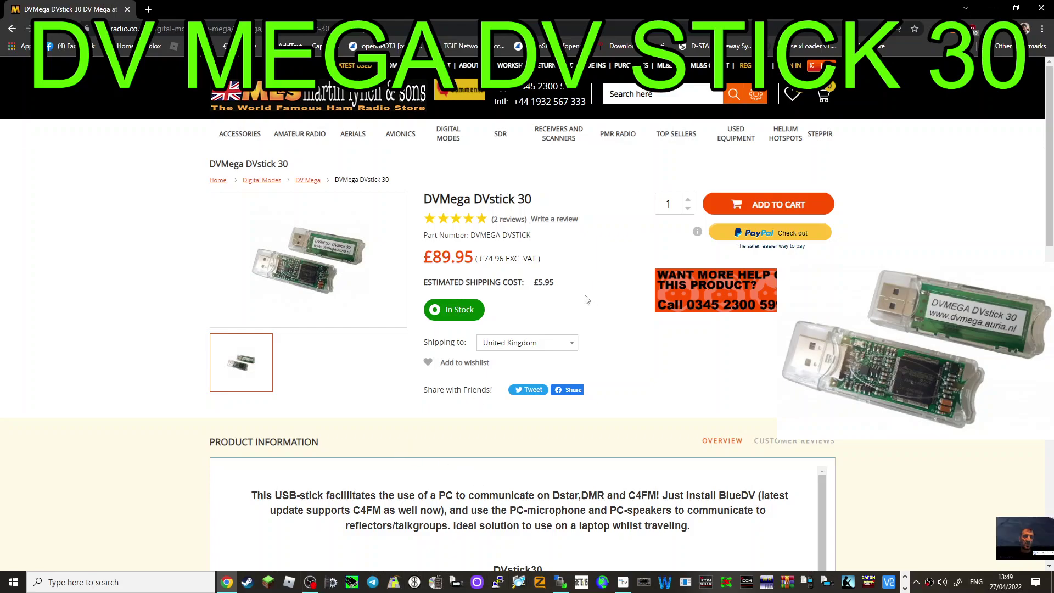
Step: View the enlarged photo of the DVMega DVstick 30 on its product page
{"action": "scroll", "coordinate": [556, 298], "scroll_direction": "down", "scroll_amount": 2}
{"action": "scroll", "coordinate": [557, 298], "scroll_direction": "up", "scroll_amount": 2}
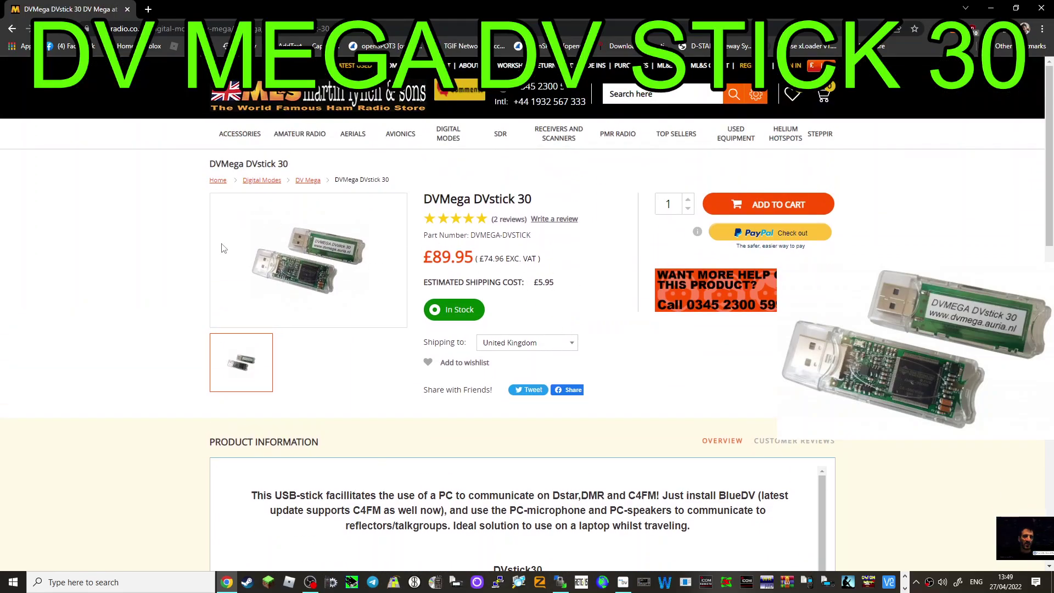
{"action": "left_click", "coordinate": [317, 269]}
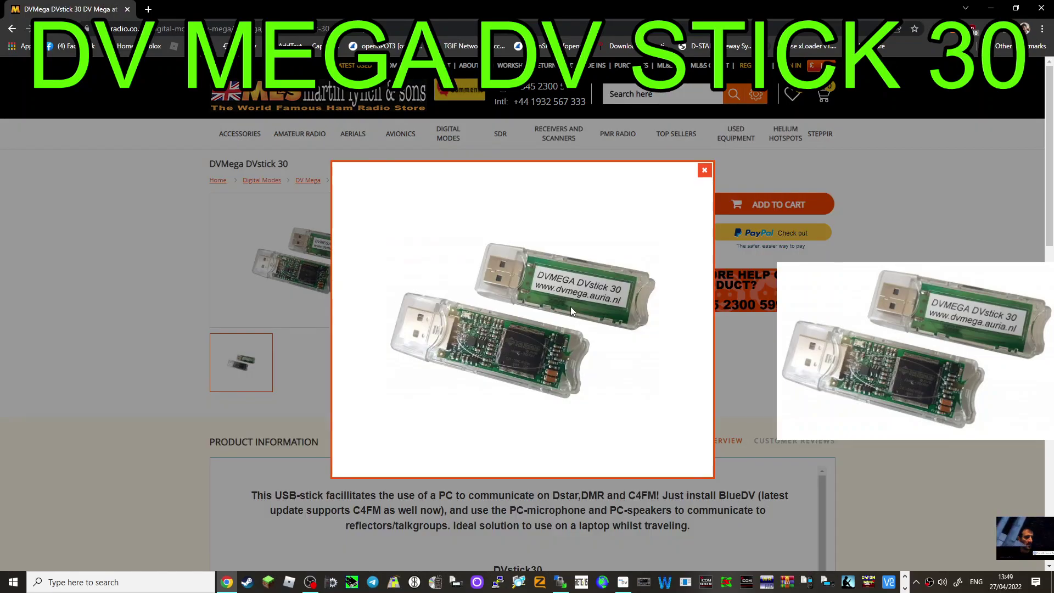
{"action": "left_click", "coordinate": [704, 170]}
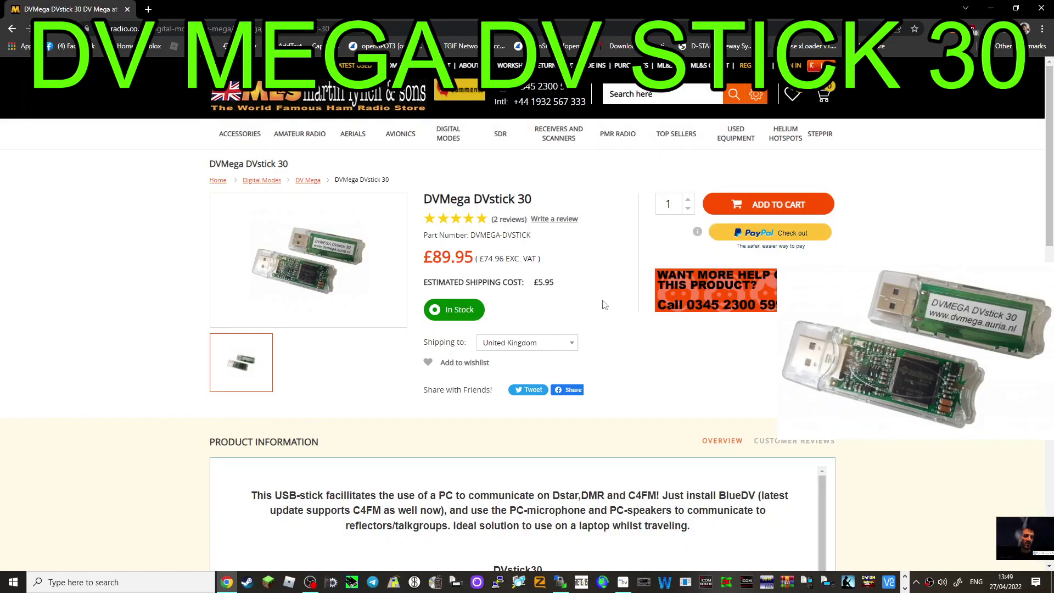
{"action": "scroll", "coordinate": [604, 305], "scroll_direction": "down", "scroll_amount": 2}
{"action": "scroll", "coordinate": [463, 284], "scroll_direction": "up", "scroll_amount": 2}
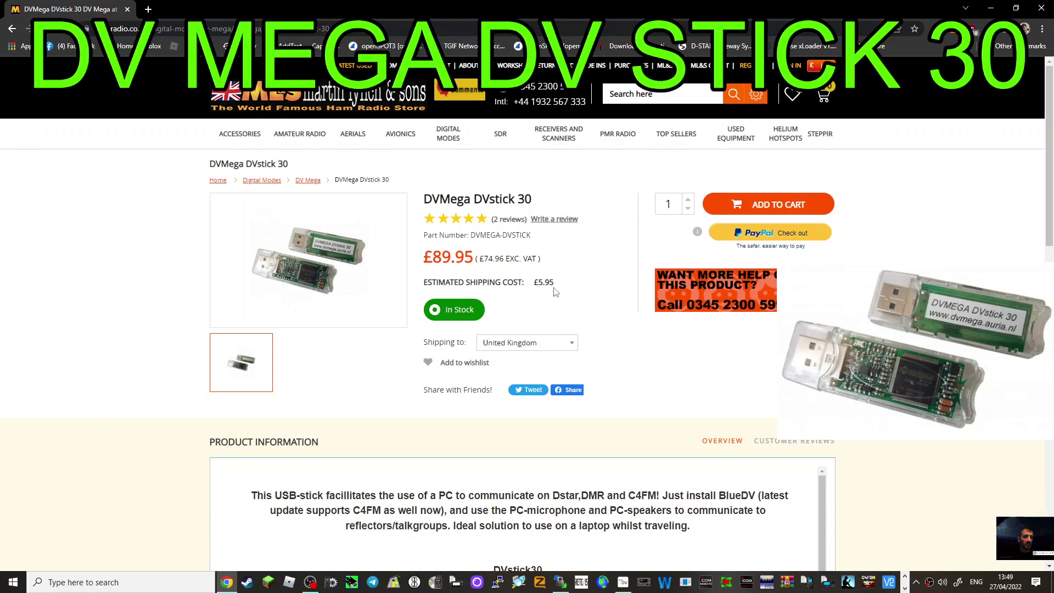
Step: Read the DVstick 30 product information, including the technical data and the example AMBE settings
{"action": "scroll", "coordinate": [617, 287], "scroll_direction": "down", "scroll_amount": 5}
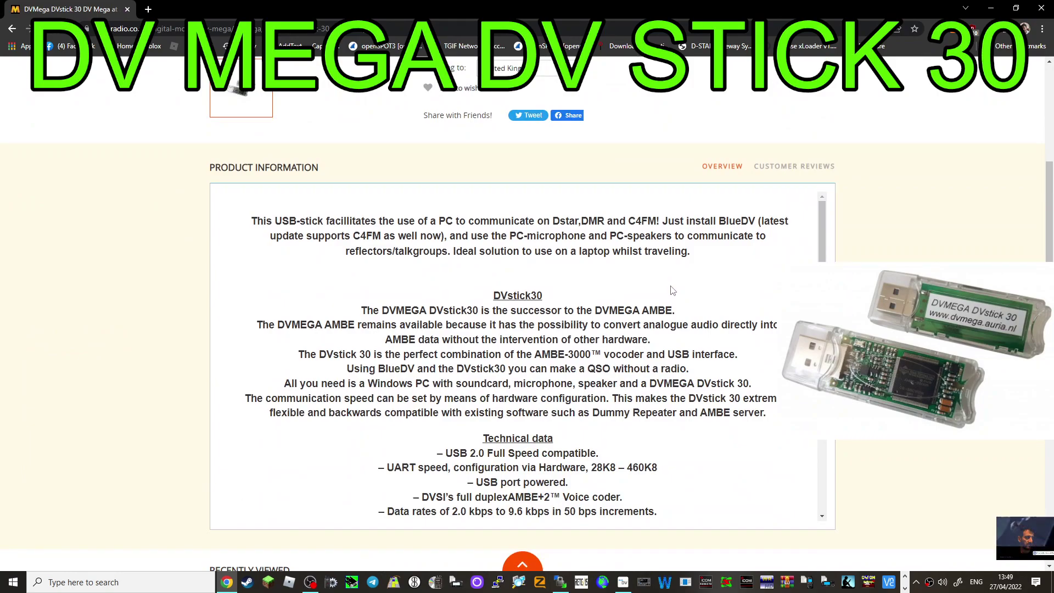
{"action": "scroll", "coordinate": [651, 291], "scroll_direction": "down", "scroll_amount": 5}
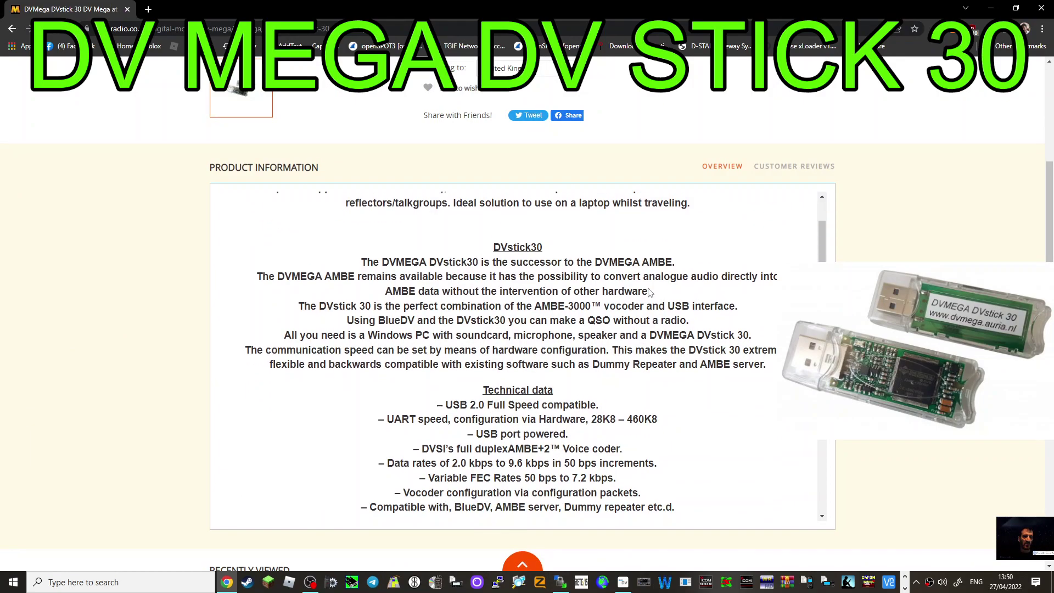
{"action": "scroll", "coordinate": [650, 293], "scroll_direction": "down", "scroll_amount": 3}
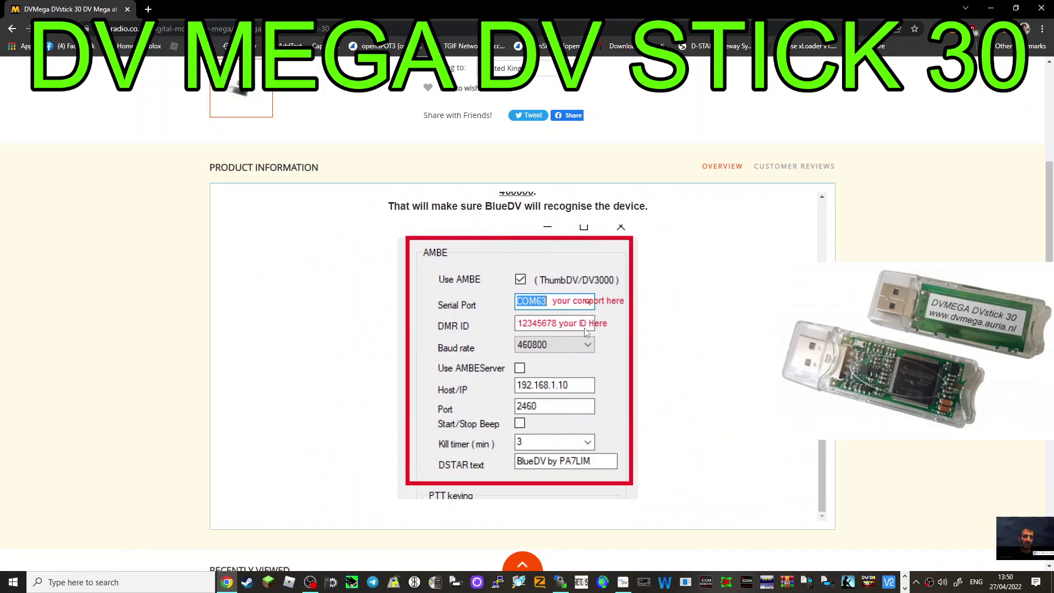
{"action": "scroll", "coordinate": [676, 374], "scroll_direction": "down", "scroll_amount": 4}
{"action": "scroll", "coordinate": [677, 375], "scroll_direction": "up", "scroll_amount": 8}
{"action": "scroll", "coordinate": [677, 376], "scroll_direction": "down", "scroll_amount": 4}
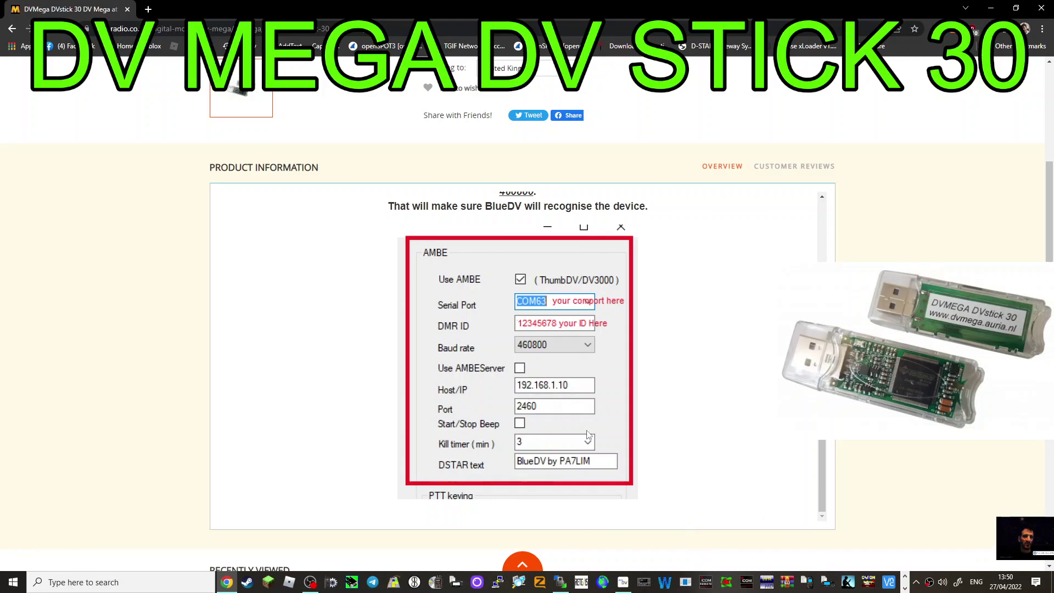
Step: Switch to BlueDV for Windows and look at where its setup is reached
{"action": "left_click", "coordinate": [906, 588]}
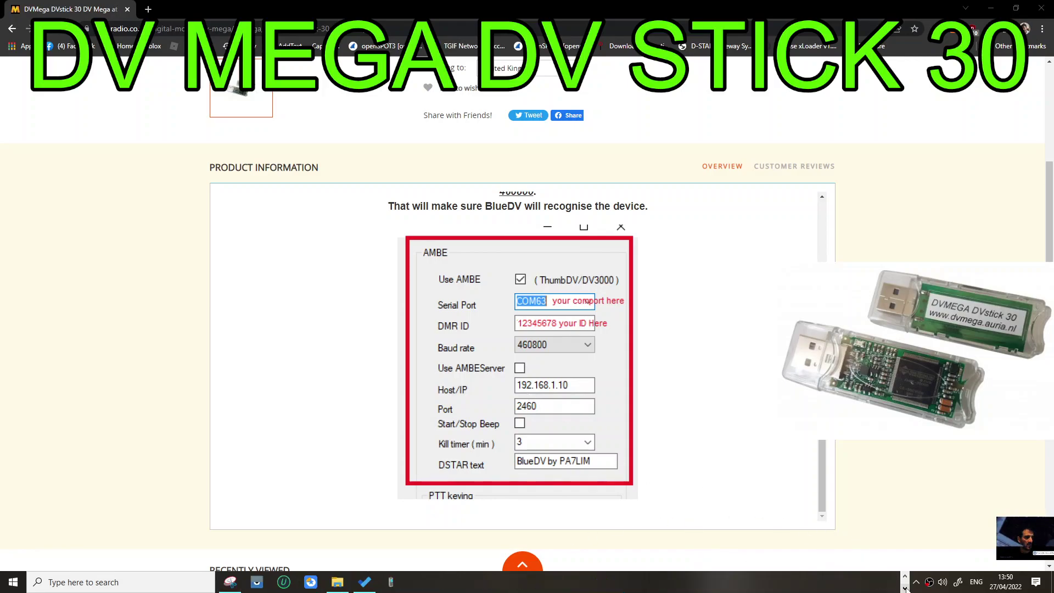
{"action": "left_click", "coordinate": [905, 577]}
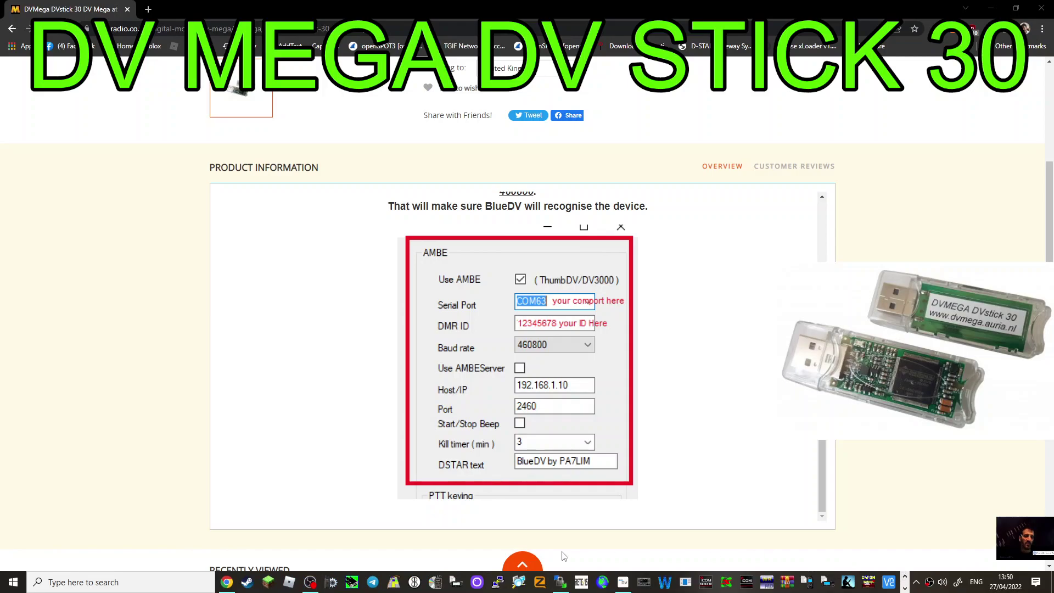
{"action": "left_click", "coordinate": [623, 583]}
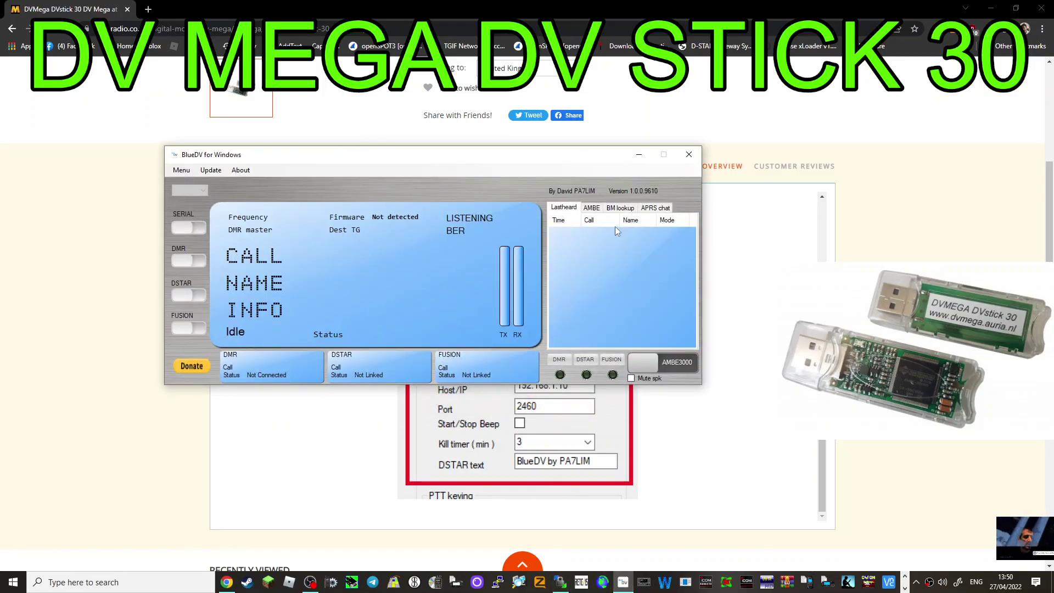
{"action": "left_click", "coordinate": [180, 171]}
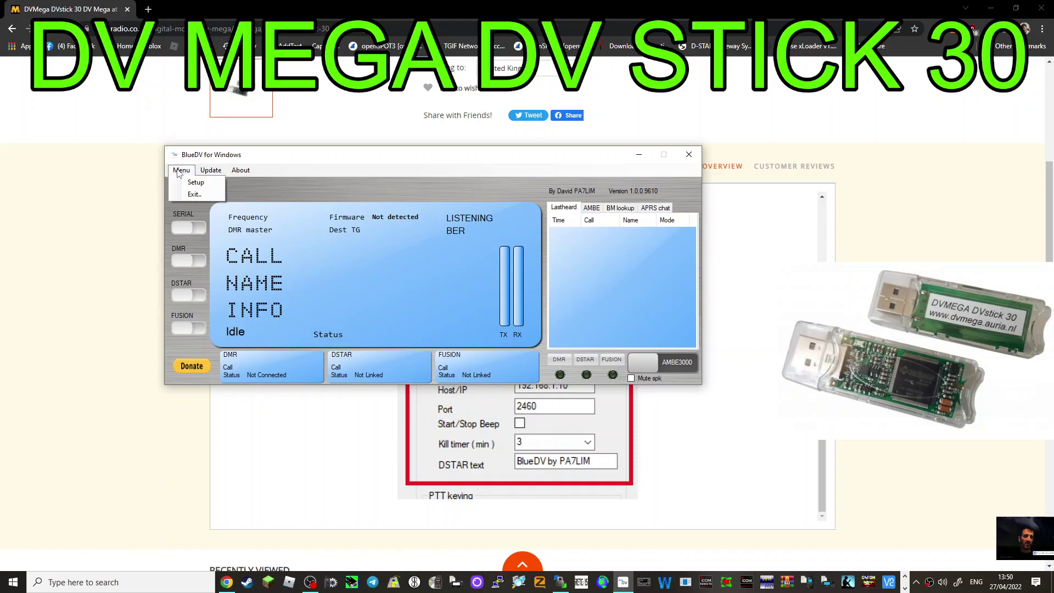
{"action": "left_click", "coordinate": [318, 157]}
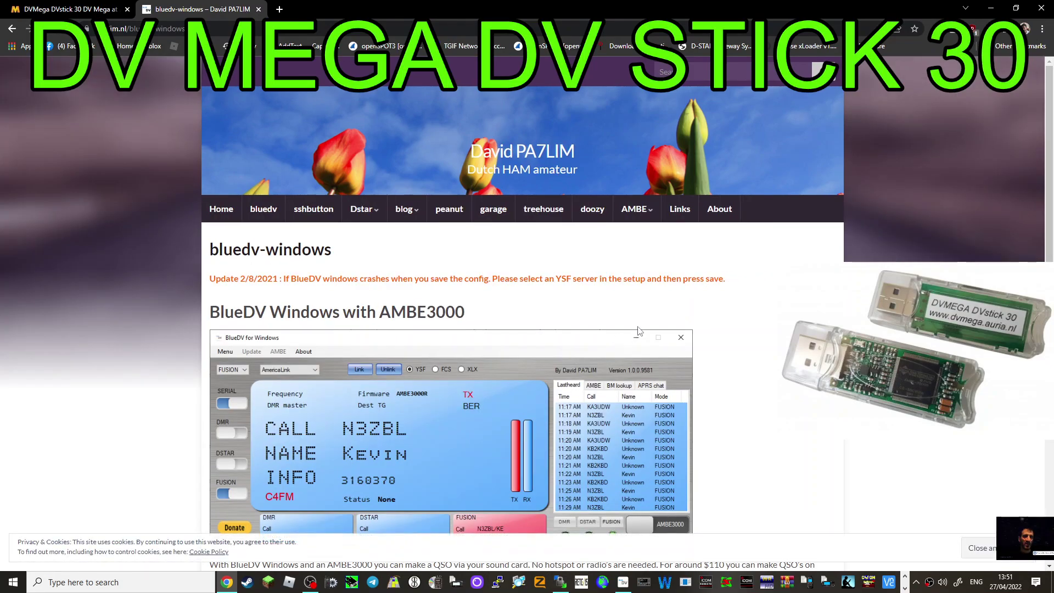
Step: Review the bluedv-windows web page's section on using BlueDV Windows with the AMBE3000
{"action": "scroll", "coordinate": [638, 332], "scroll_direction": "down", "scroll_amount": 3}
{"action": "scroll", "coordinate": [637, 326], "scroll_direction": "up", "scroll_amount": 1}
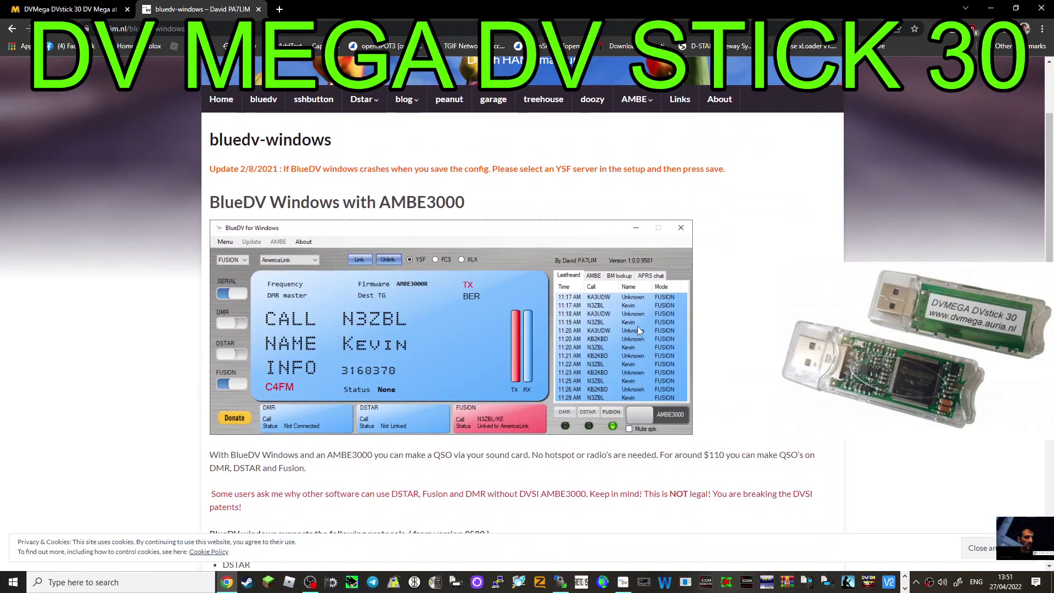
{"action": "scroll", "coordinate": [638, 326], "scroll_direction": "down", "scroll_amount": 3}
{"action": "scroll", "coordinate": [637, 326], "scroll_direction": "up", "scroll_amount": 2}
{"action": "scroll", "coordinate": [638, 327], "scroll_direction": "up", "scroll_amount": 1}
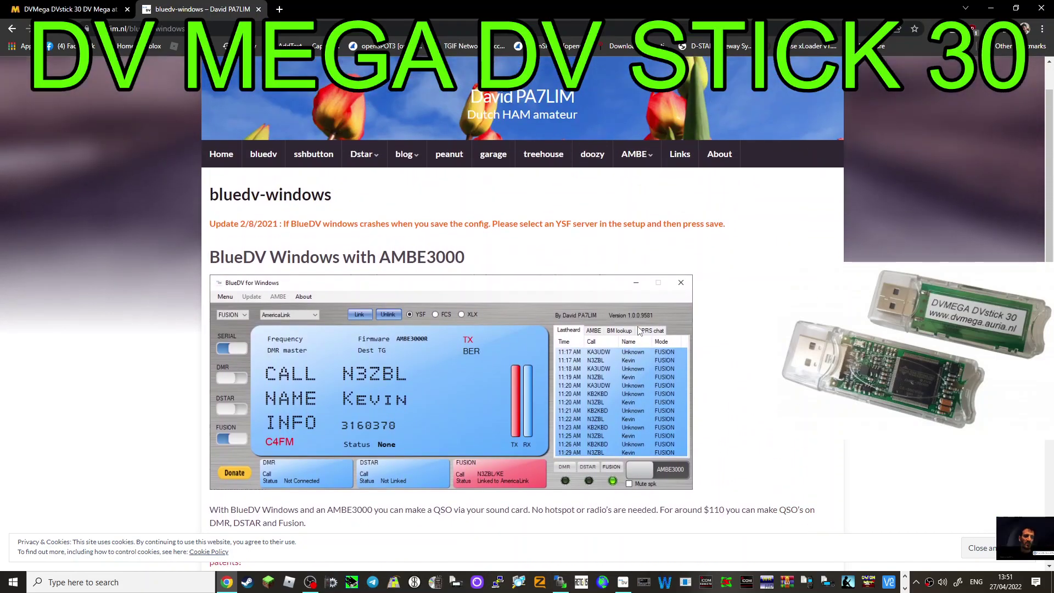
{"action": "scroll", "coordinate": [638, 327], "scroll_direction": "down", "scroll_amount": 1}
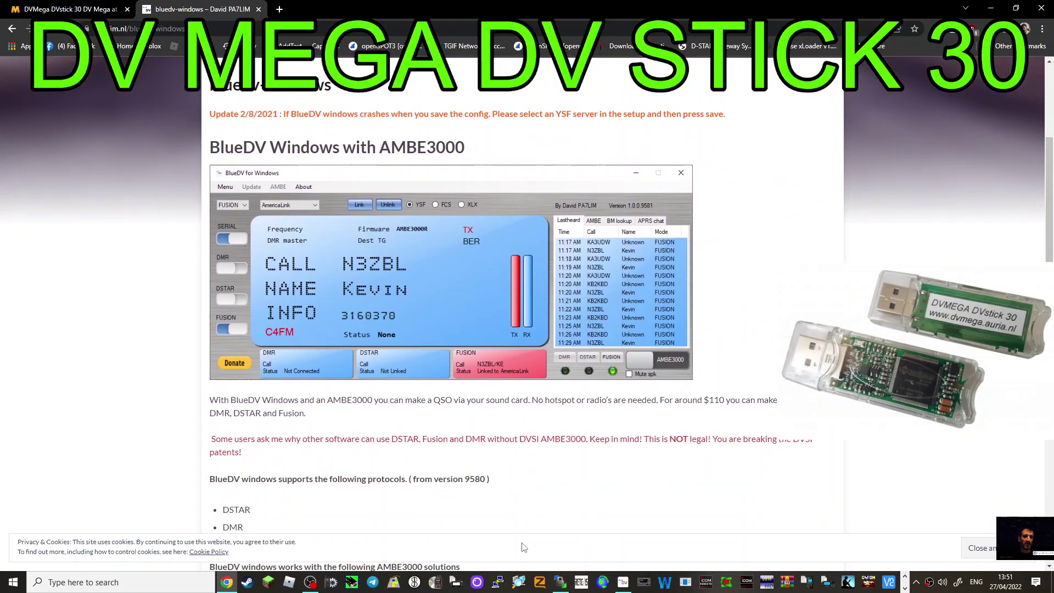
Step: Return to the BlueDV for Windows application
{"action": "left_click", "coordinate": [623, 583]}
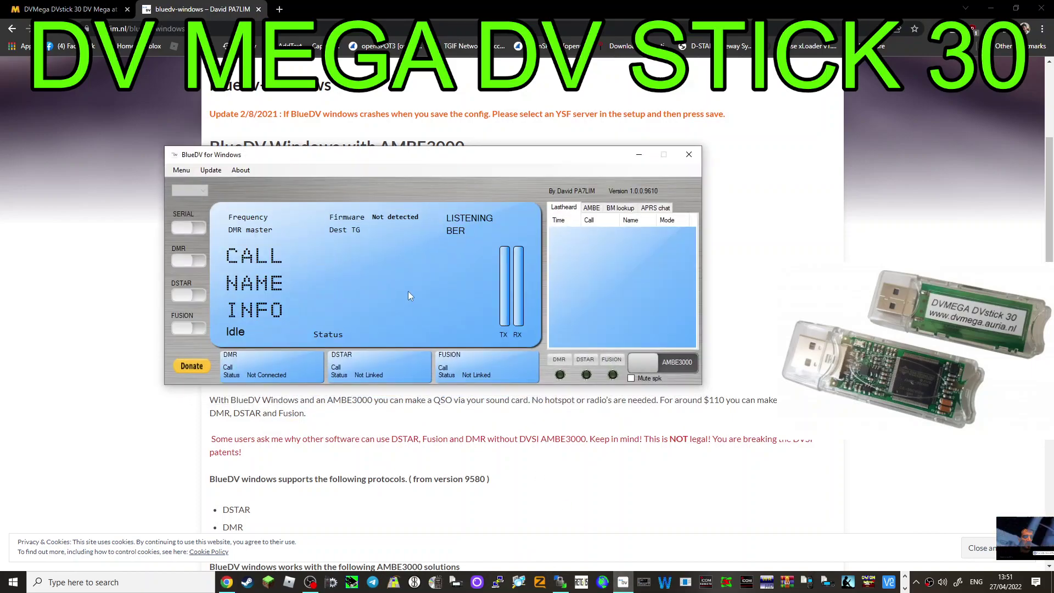
{"action": "left_click", "coordinate": [181, 171]}
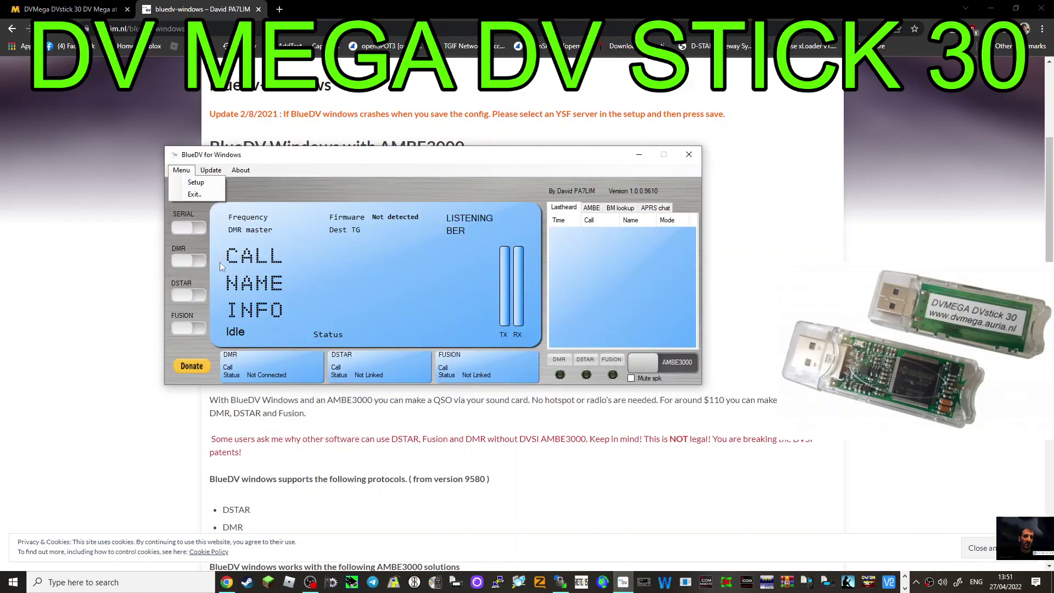
{"action": "left_click", "coordinate": [240, 171]}
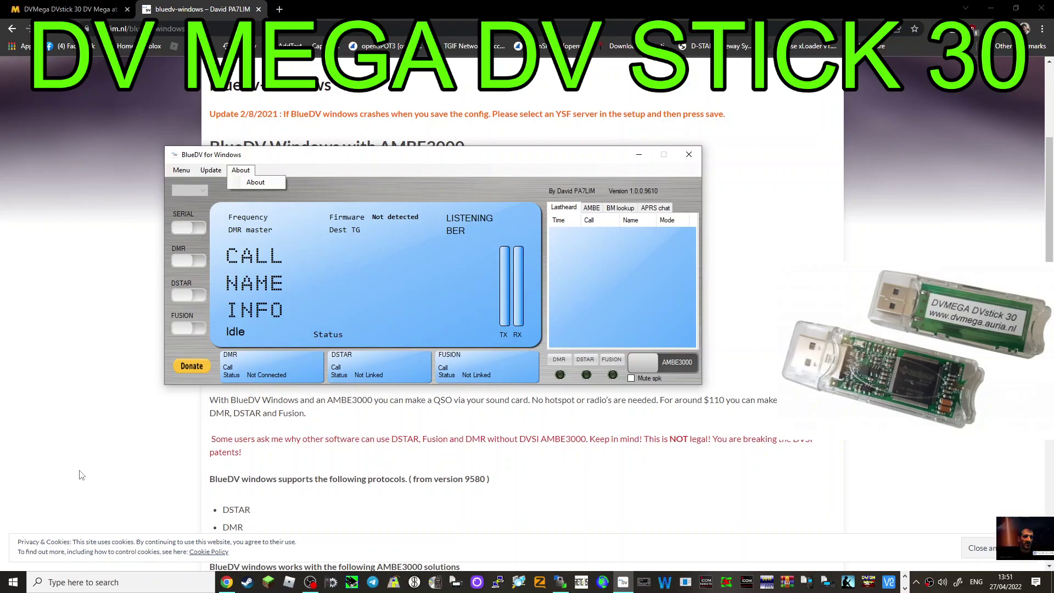
Step: Open the Windows Device Manager and expand Ports (COM & LPT) to check the stick's COM port
{"action": "right_click", "coordinate": [14, 586]}
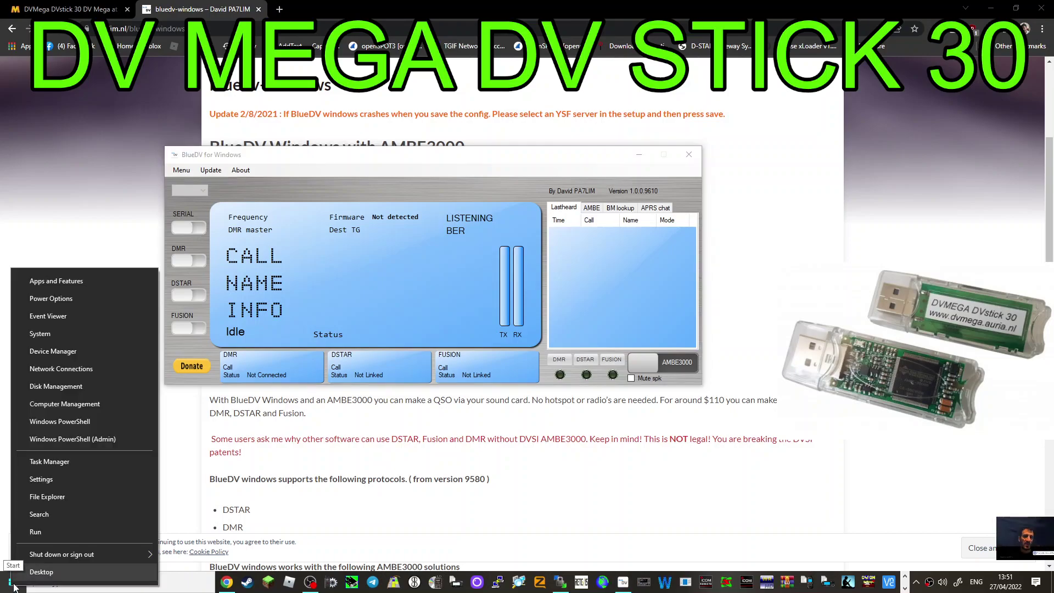
{"action": "left_click", "coordinate": [55, 353]}
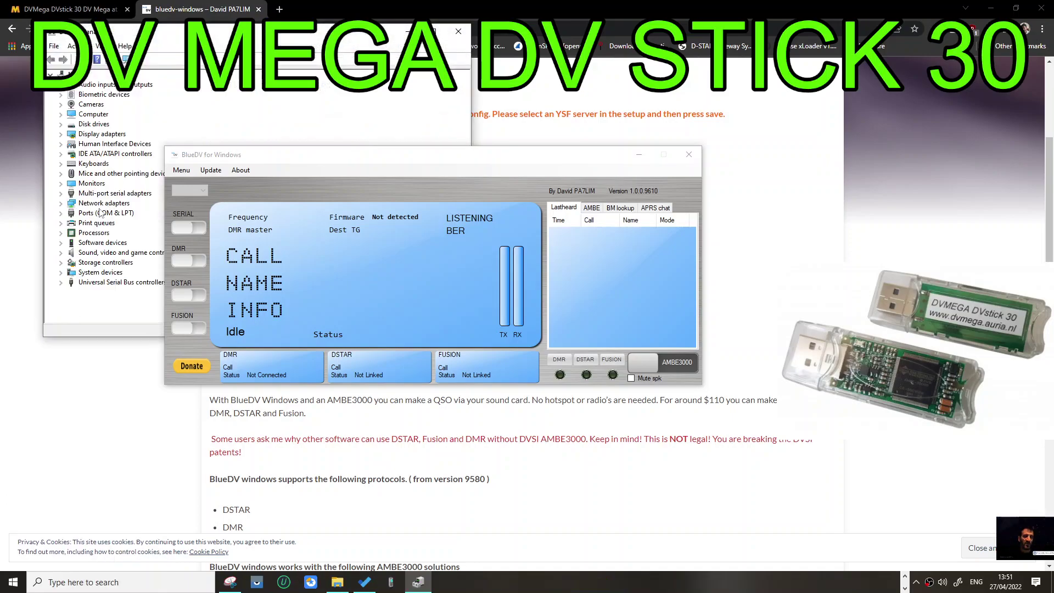
{"action": "double_click", "coordinate": [97, 215]}
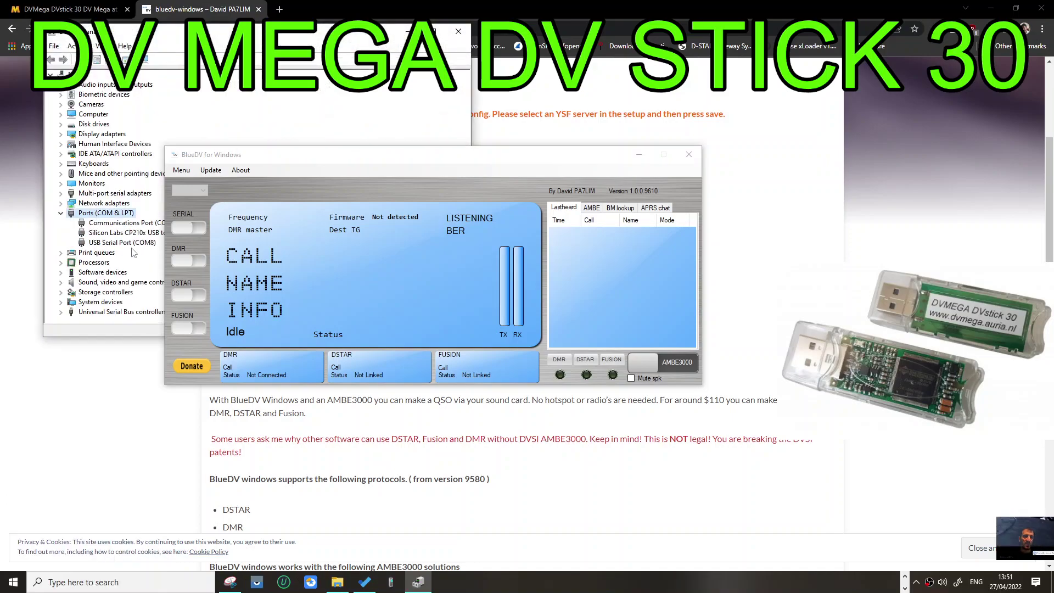
{"action": "left_click", "coordinate": [407, 35]}
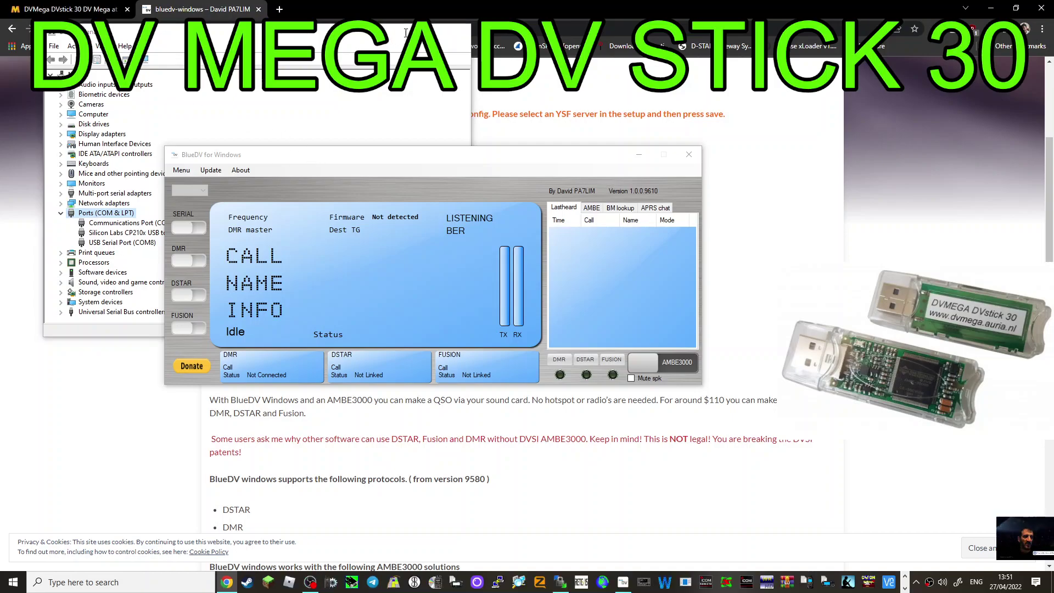
Step: Update the Fusion masters in BlueDV and dismiss the download message
{"action": "left_click", "coordinate": [214, 173]}
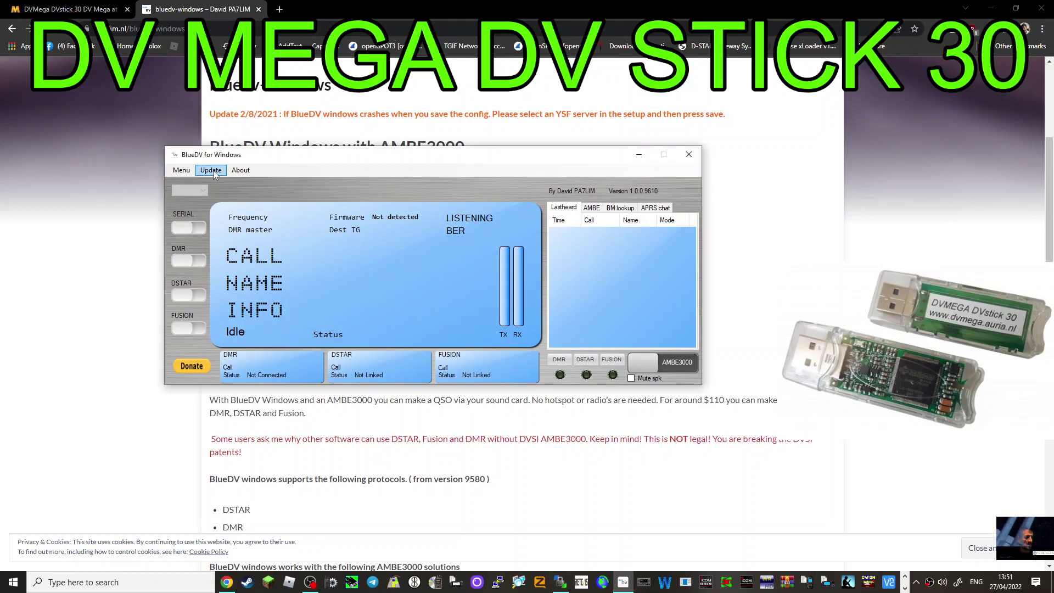
{"action": "left_click", "coordinate": [212, 170]}
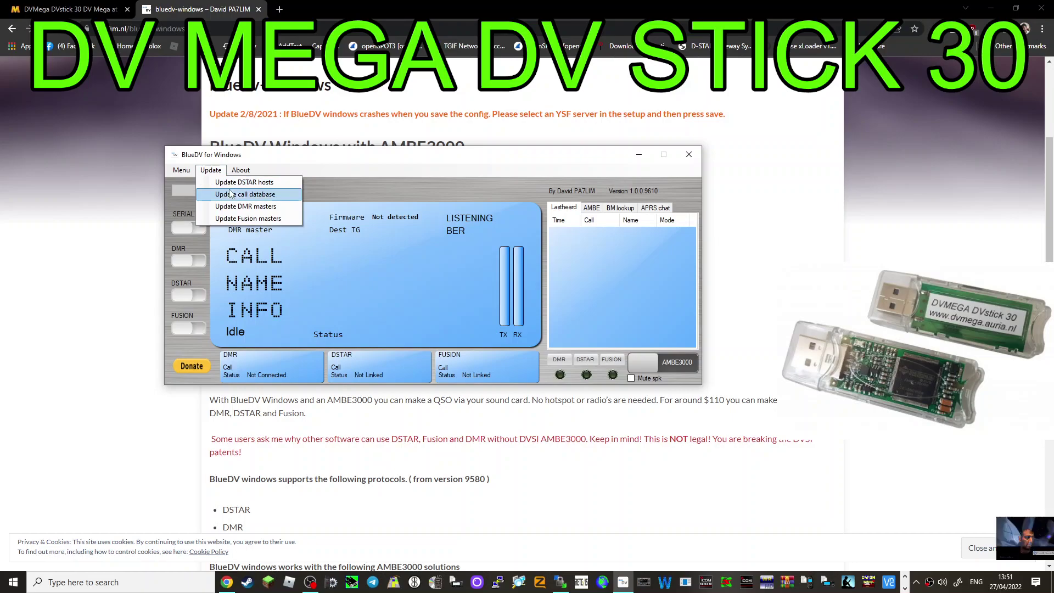
{"action": "left_click", "coordinate": [236, 219]}
{"action": "left_click", "coordinate": [561, 332]}
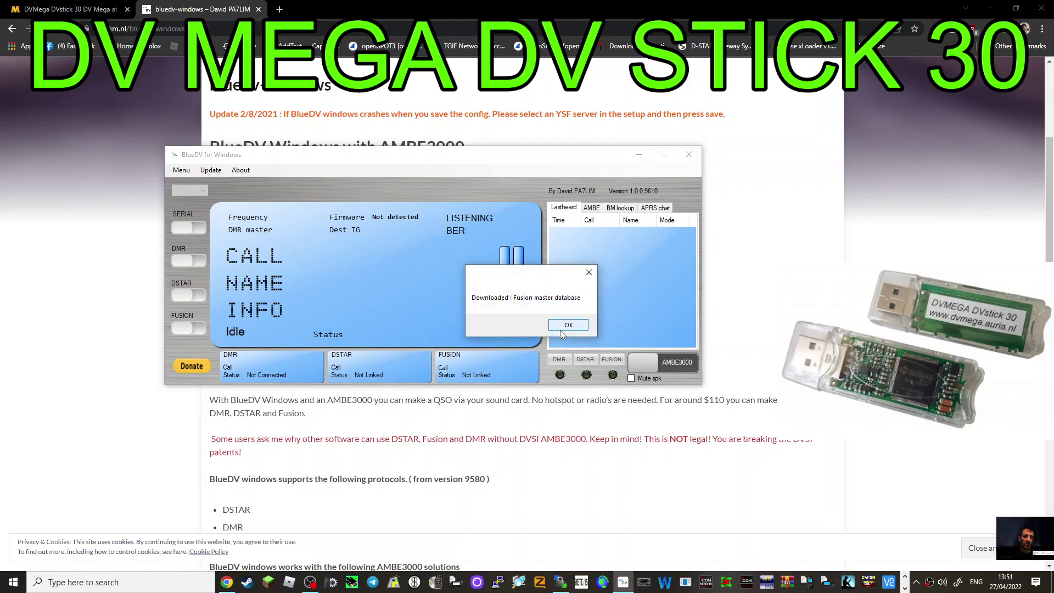
{"action": "left_click", "coordinate": [561, 333]}
{"action": "left_click", "coordinate": [212, 170]}
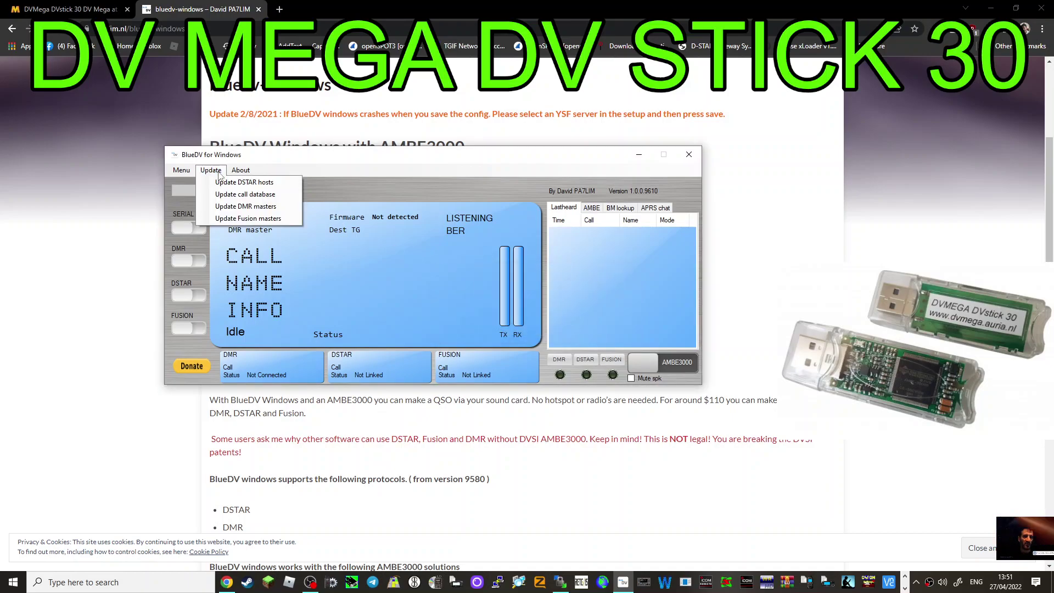
{"action": "left_click", "coordinate": [212, 170]}
{"action": "left_click", "coordinate": [241, 170]}
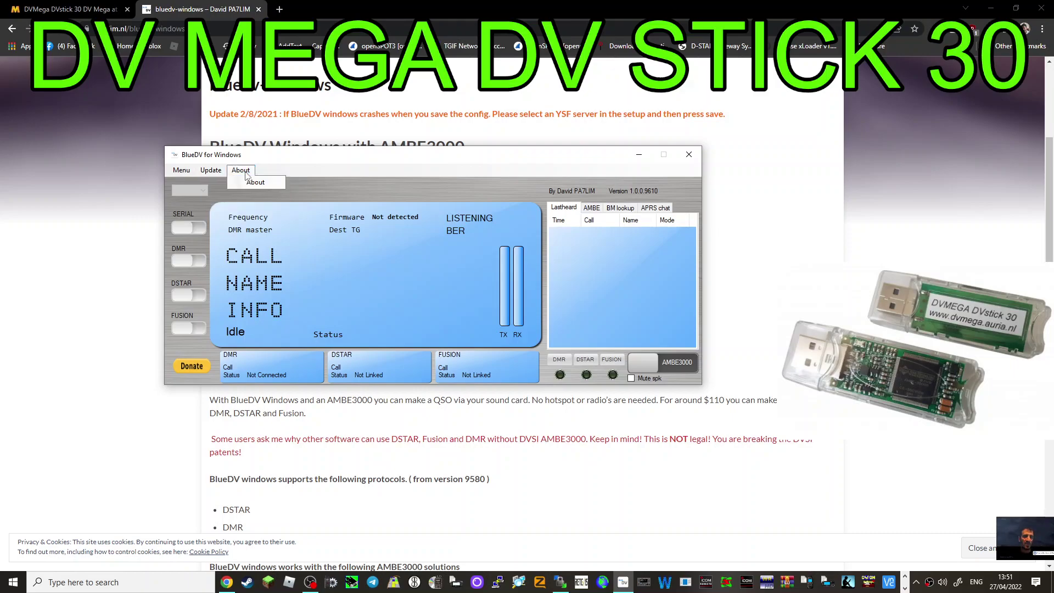
Step: Open the BlueDV setup and enable Use AMBE for the ThumbDV/DVStick3X
{"action": "left_click", "coordinate": [181, 171]}
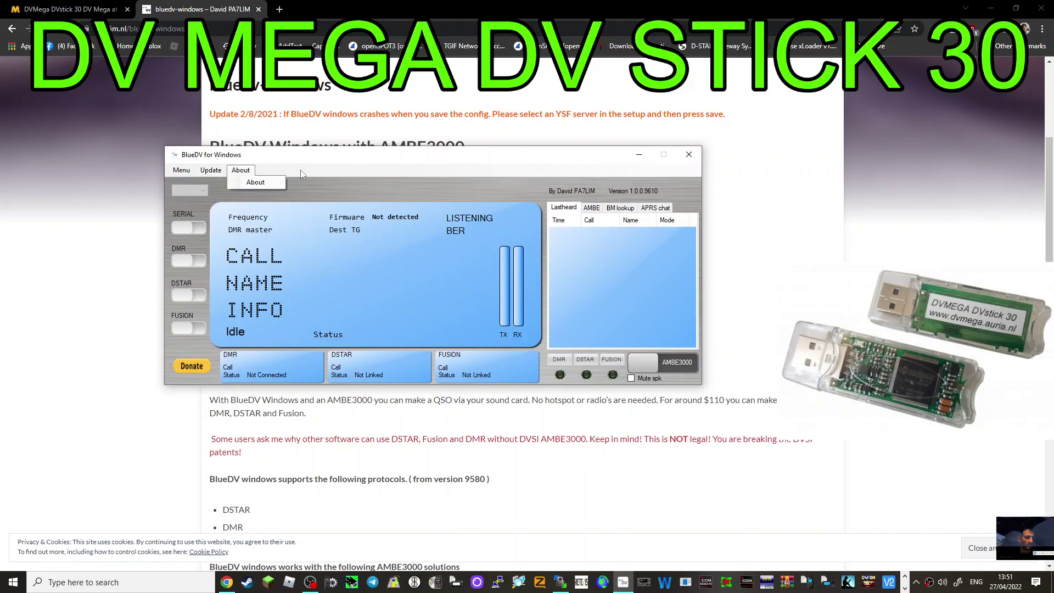
{"action": "left_click", "coordinate": [181, 170]}
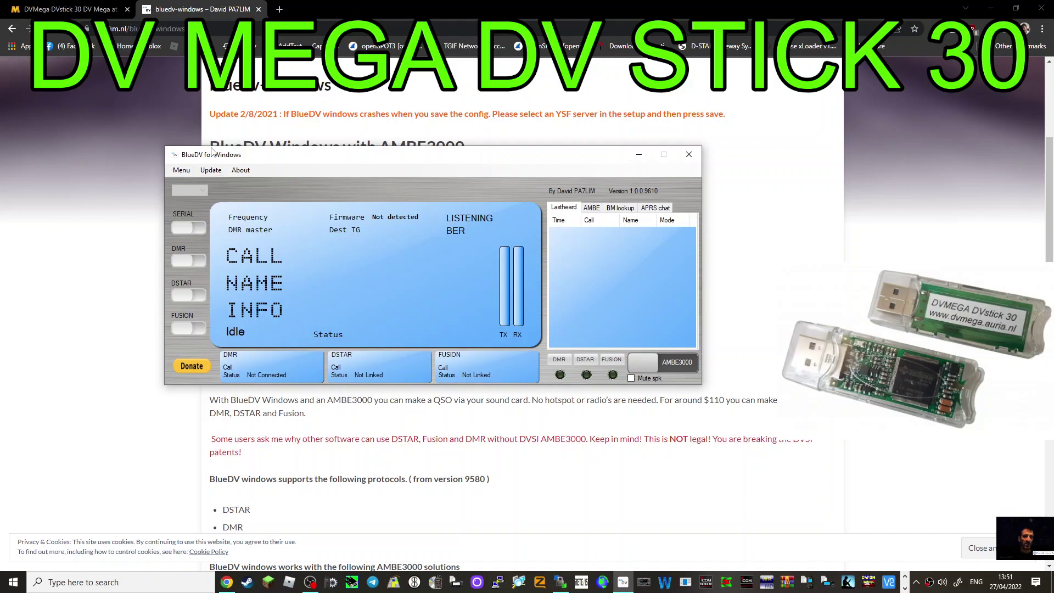
{"action": "left_click", "coordinate": [210, 193]}
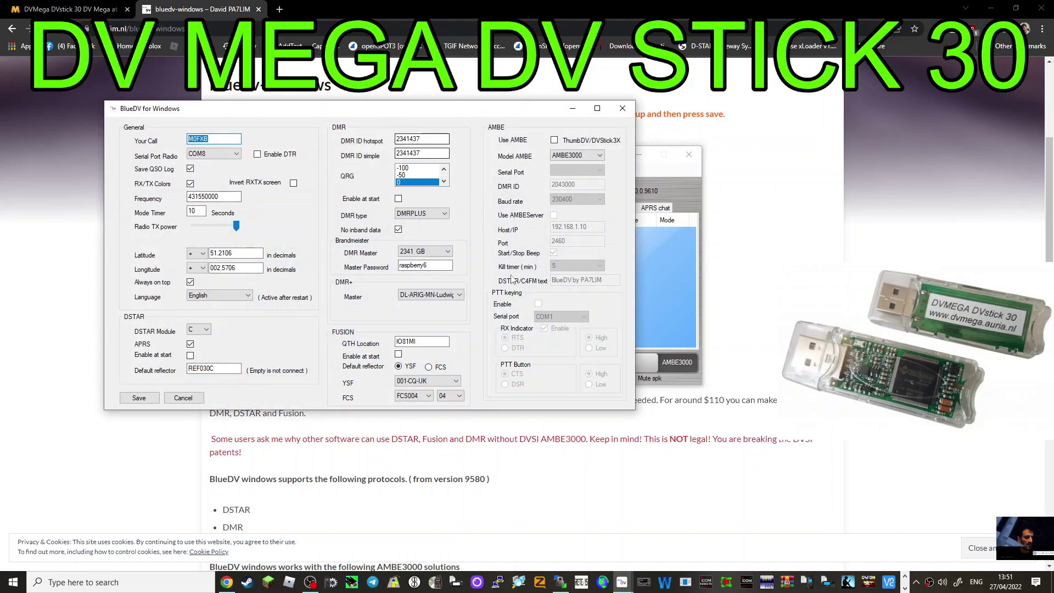
{"action": "left_click", "coordinate": [556, 141]}
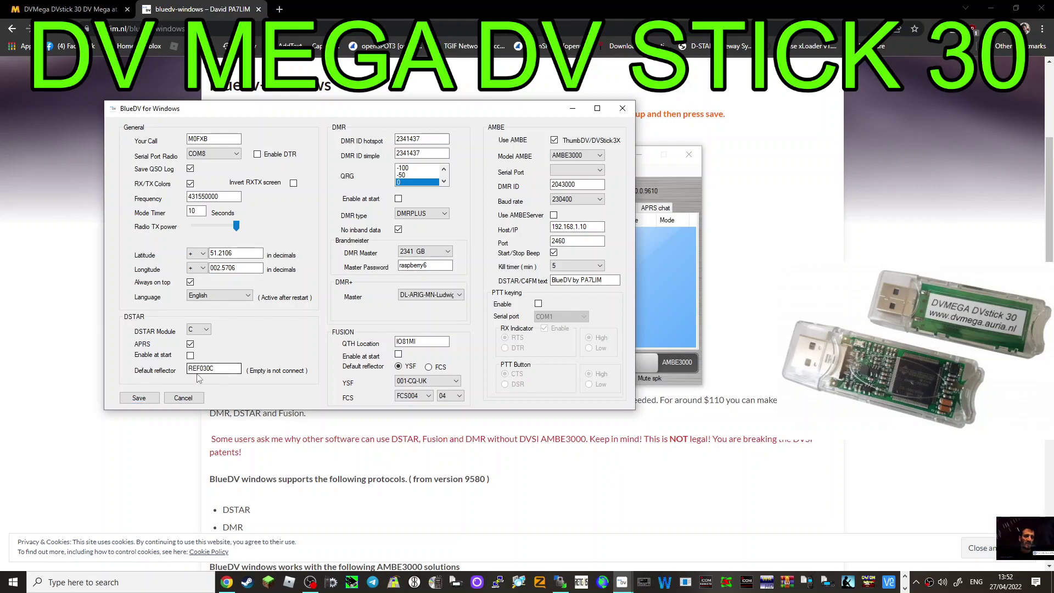
Step: Check the DSTAR module options, set the DMR type to BM, and look through the Brandmeister DMR master list
{"action": "left_click", "coordinate": [207, 330]}
{"action": "left_click", "coordinate": [209, 333]}
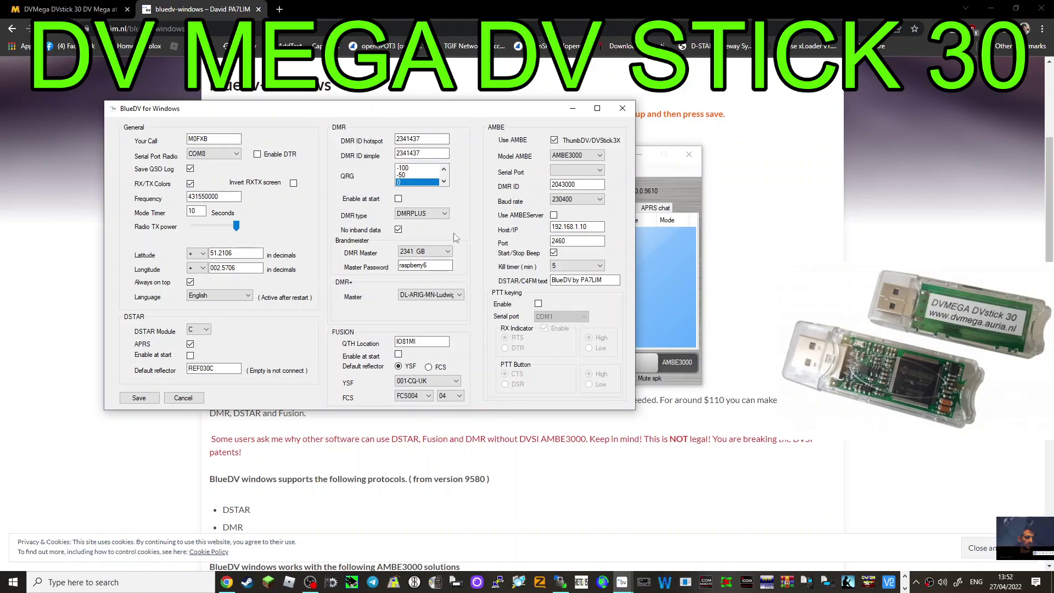
{"action": "left_click", "coordinate": [445, 214]}
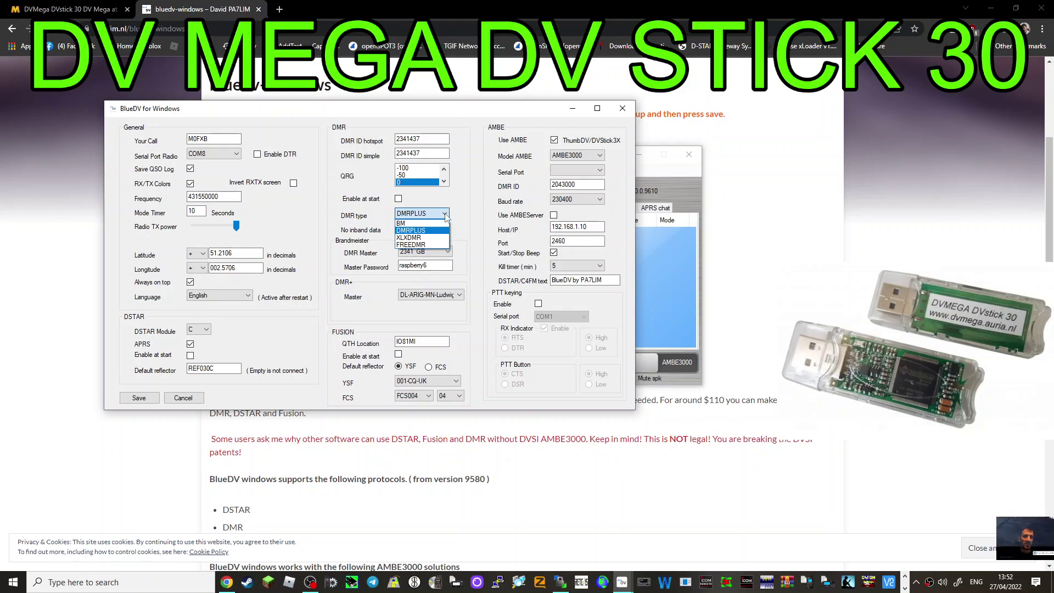
{"action": "left_click", "coordinate": [446, 216]}
{"action": "left_click", "coordinate": [445, 216]}
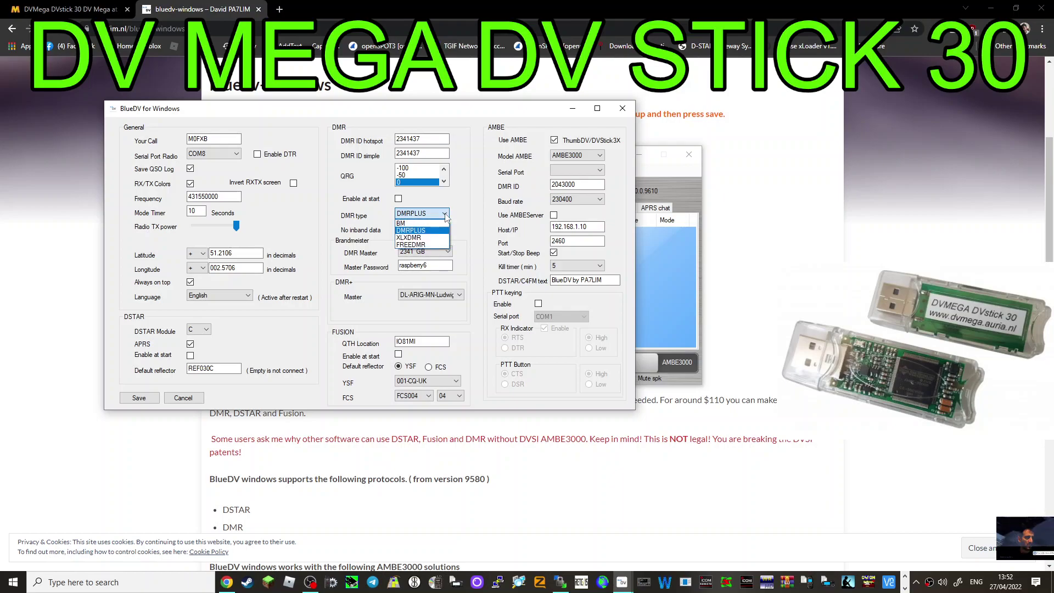
{"action": "left_click", "coordinate": [434, 223]}
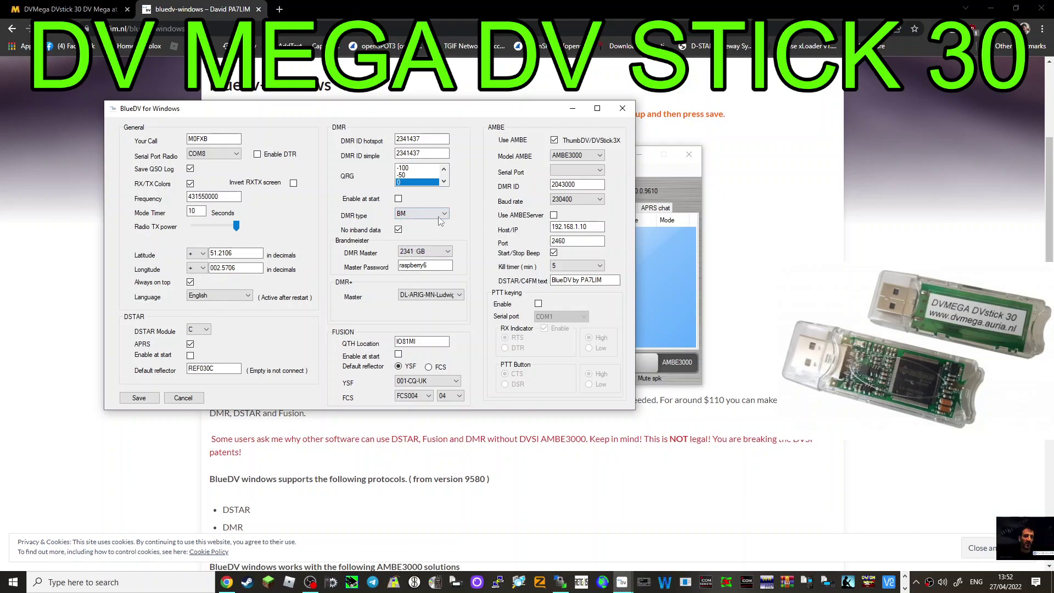
{"action": "left_click", "coordinate": [449, 251]}
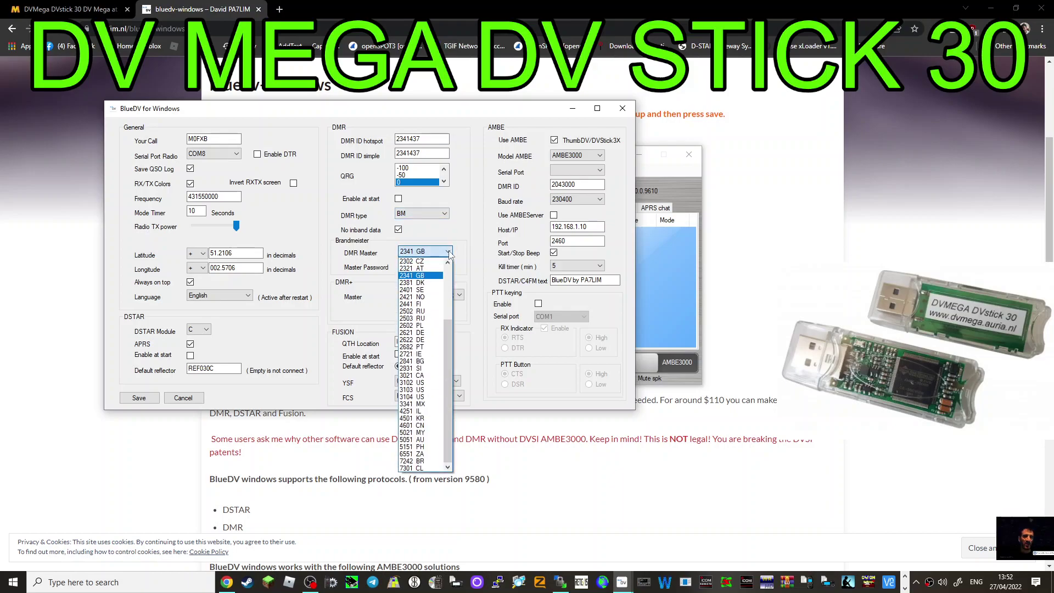
{"action": "left_click", "coordinate": [449, 252]}
Step: Try DMRPLUS as the DMR type, return it to BM, and go to the Brandmeister master password field
{"action": "left_click", "coordinate": [445, 214]}
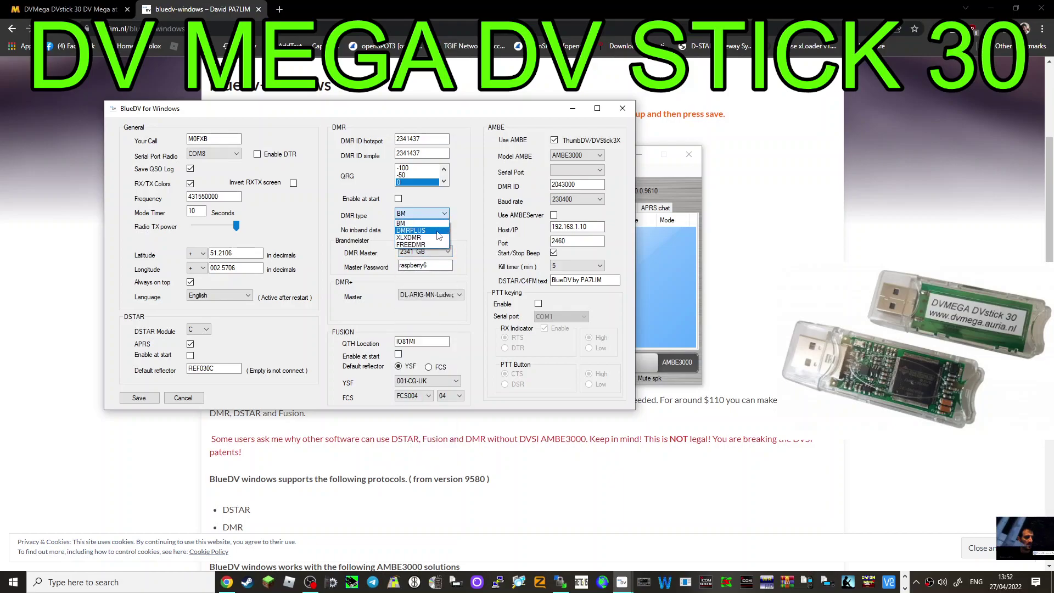
{"action": "left_click", "coordinate": [439, 231]}
{"action": "left_click", "coordinate": [448, 251]}
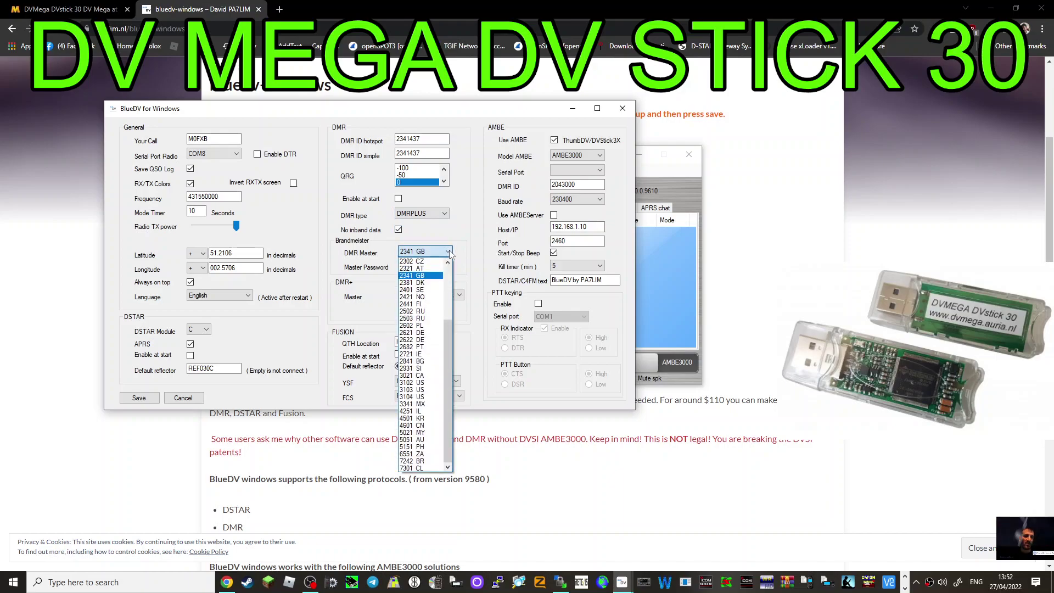
{"action": "left_click", "coordinate": [449, 252]}
{"action": "left_click", "coordinate": [445, 215]}
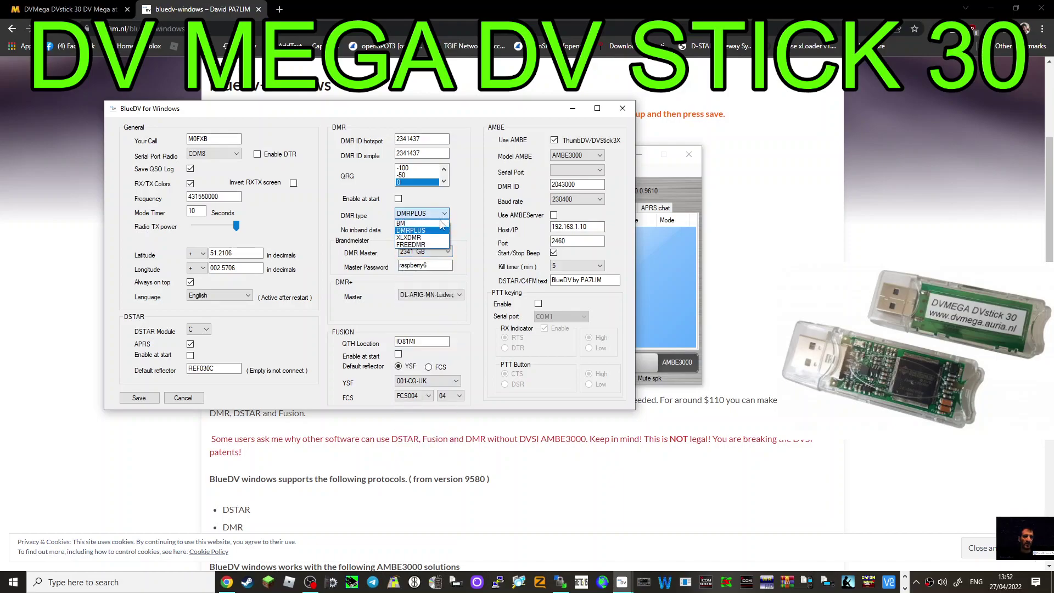
{"action": "left_click", "coordinate": [441, 224]}
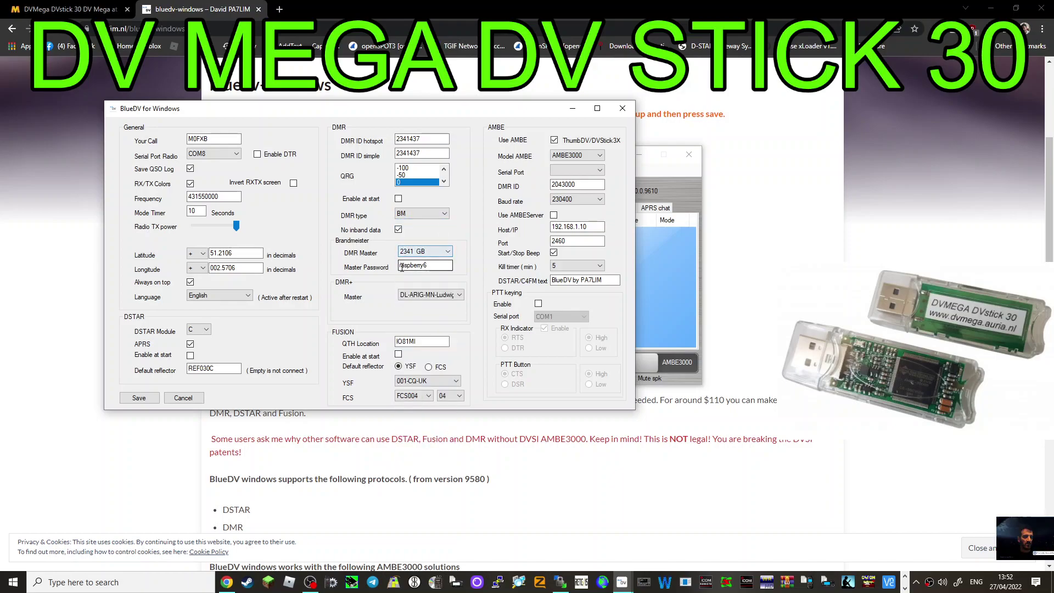
{"action": "left_click", "coordinate": [420, 263]}
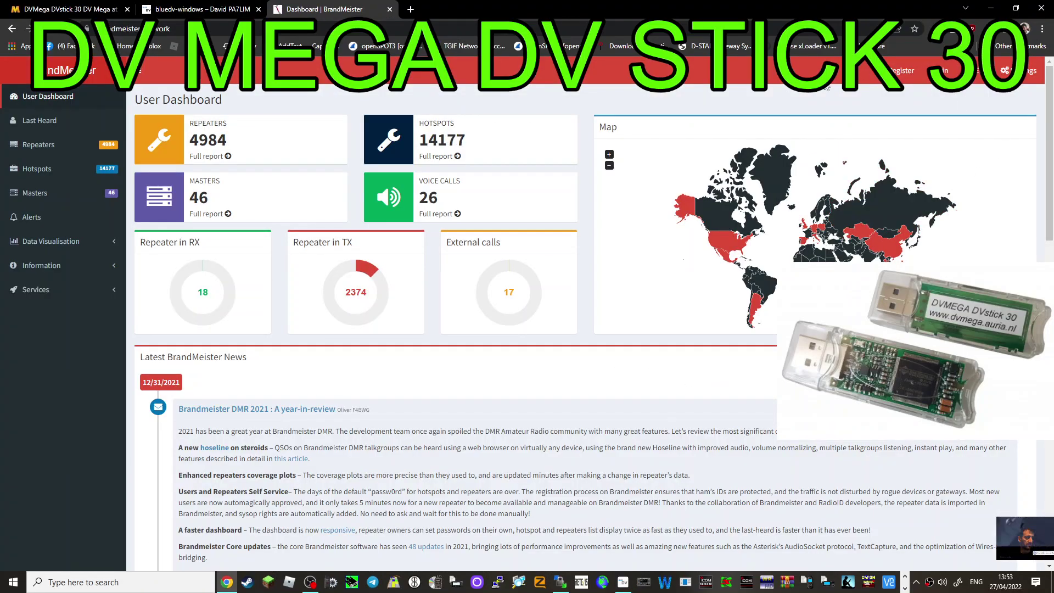
Step: Log in to the BrandMeister website with the SelfCare account
{"action": "left_click", "coordinate": [1006, 70]}
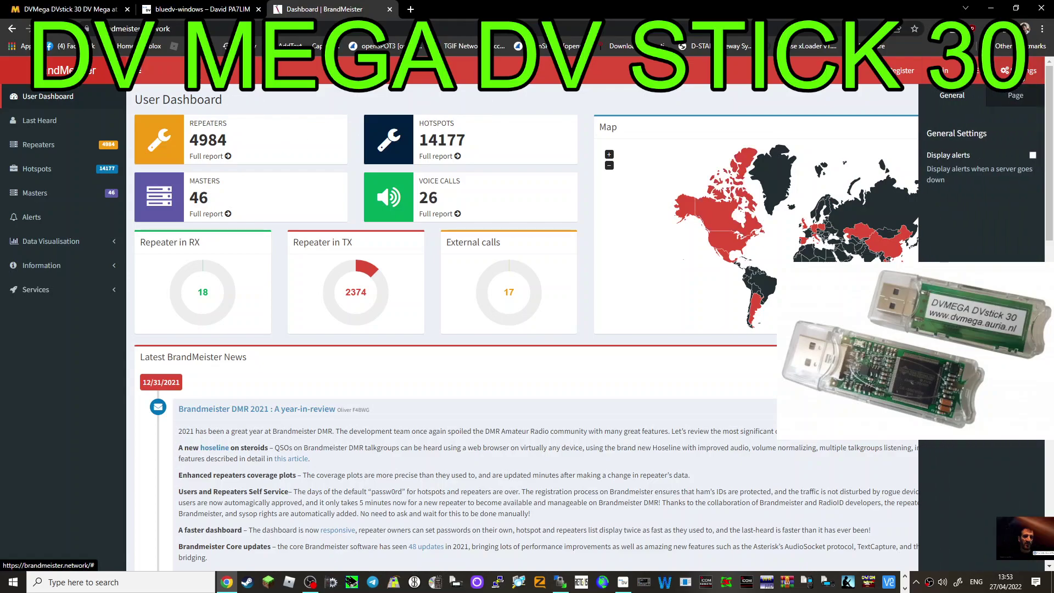
{"action": "left_click", "coordinate": [978, 76]}
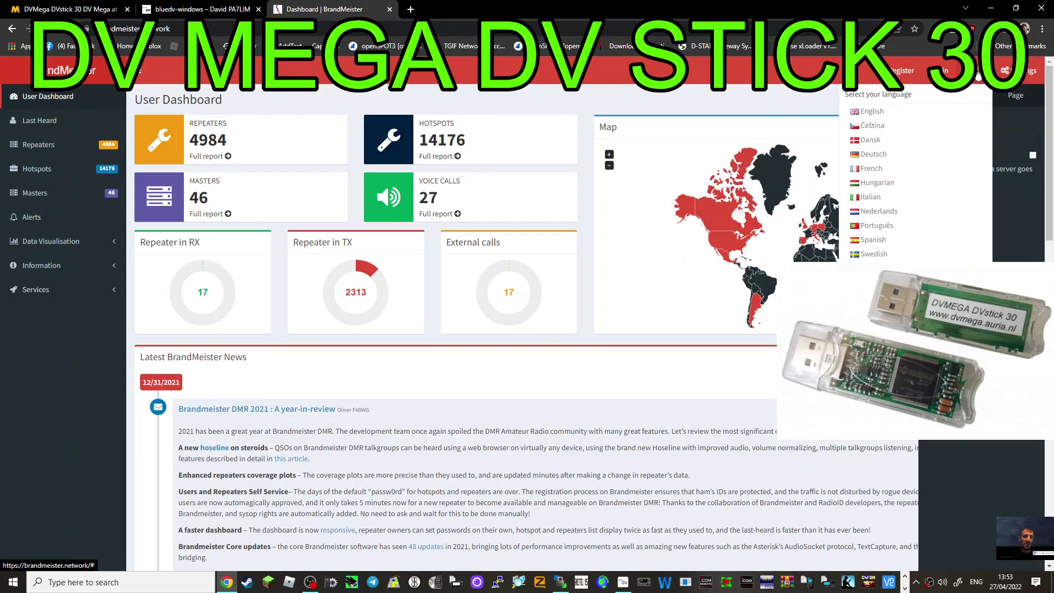
{"action": "left_click", "coordinate": [946, 70]}
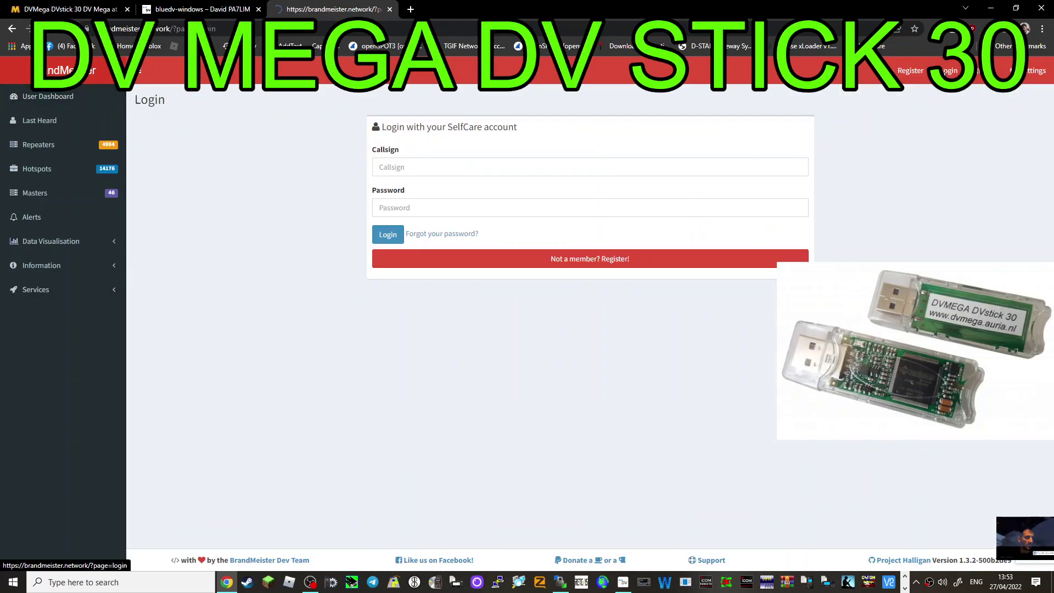
{"action": "left_click", "coordinate": [388, 236]}
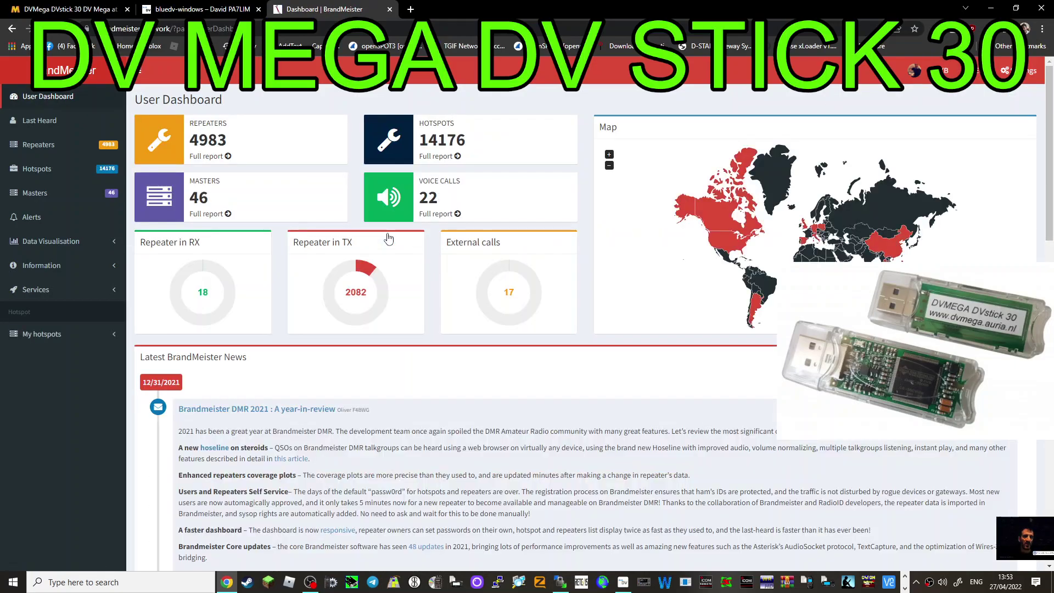
Step: Open the account's SelfCare settings page on BrandMeister to find the hotspot security password
{"action": "left_click", "coordinate": [942, 69]}
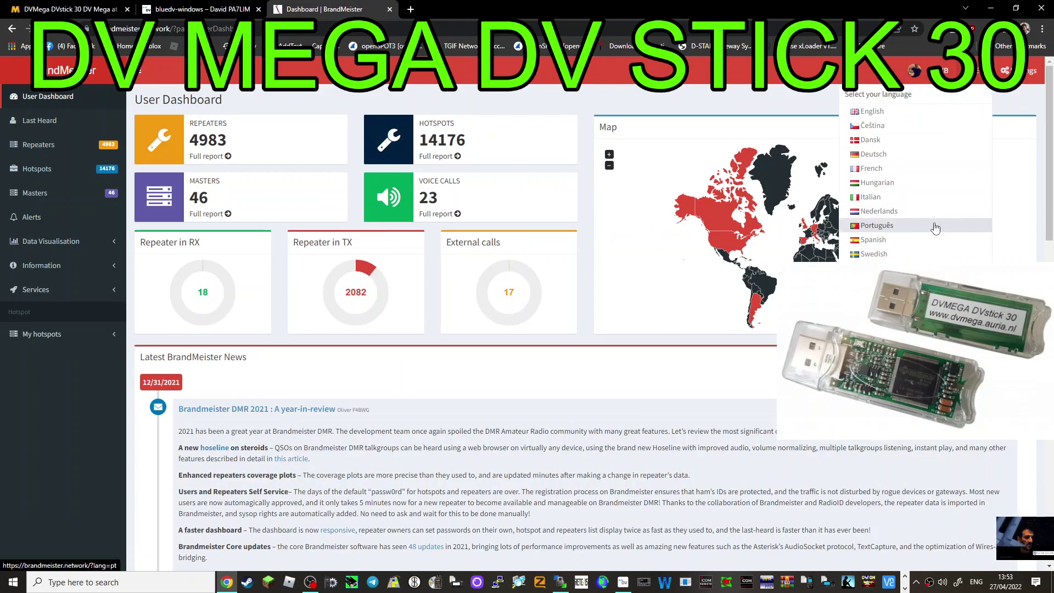
{"action": "left_click", "coordinate": [914, 71]}
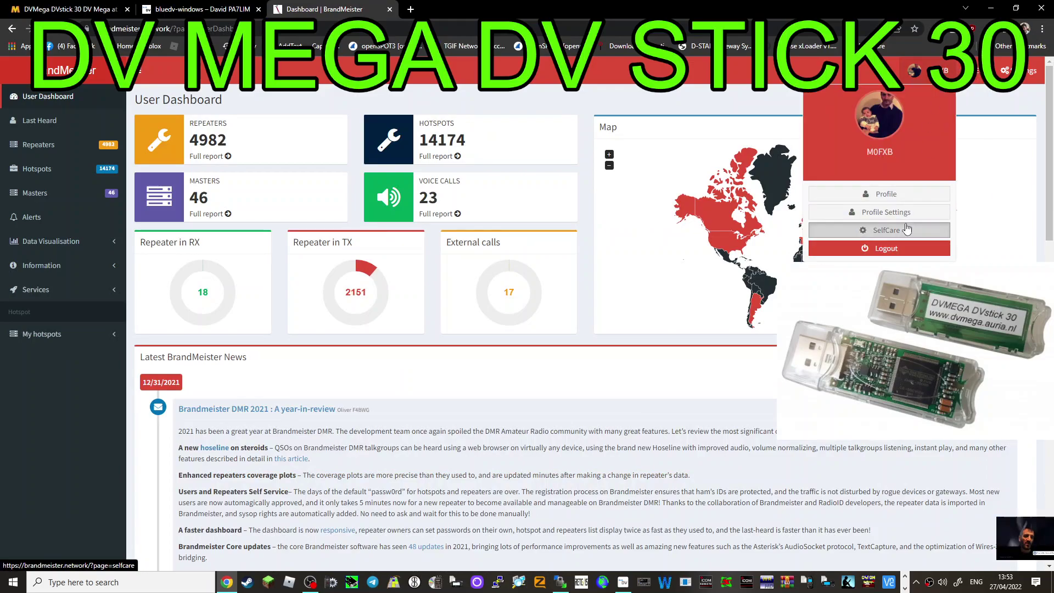
{"action": "left_click", "coordinate": [956, 229]}
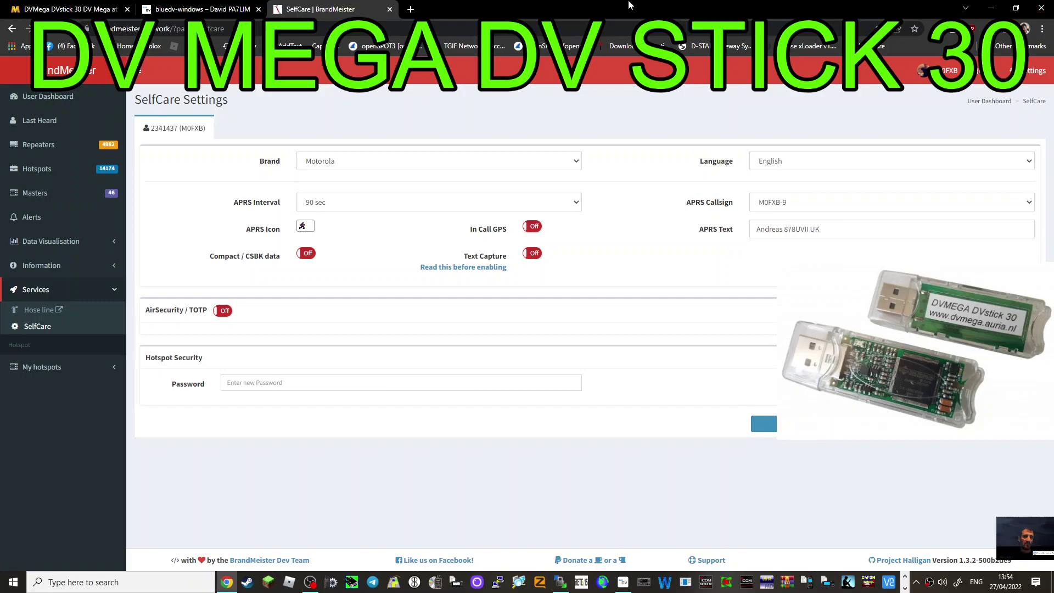
Step: Switch back to BlueDV for Windows and reopen its setup
{"action": "left_click", "coordinate": [222, 9]}
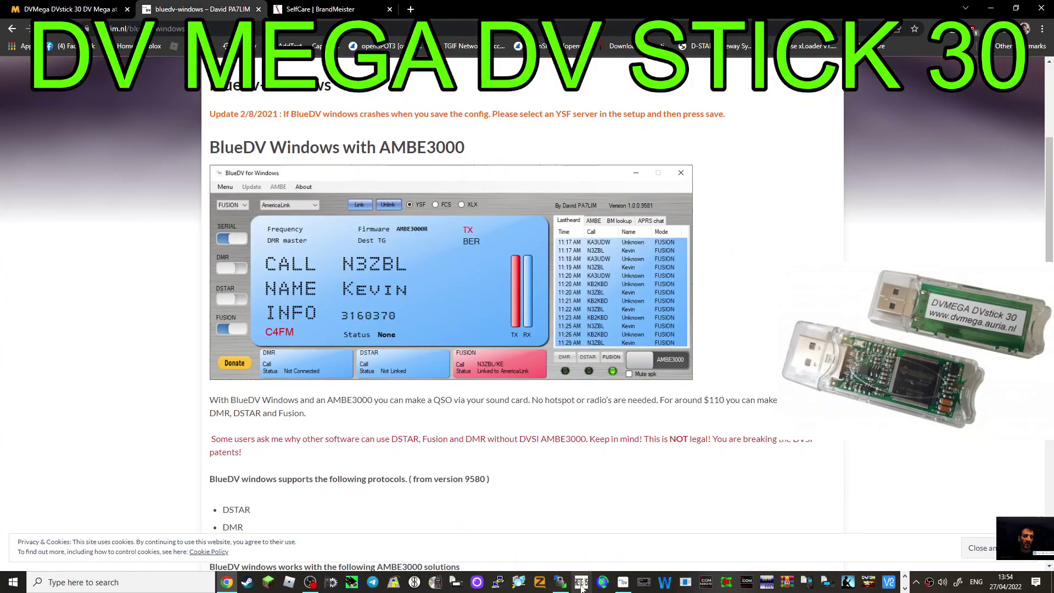
{"action": "left_click", "coordinate": [623, 582]}
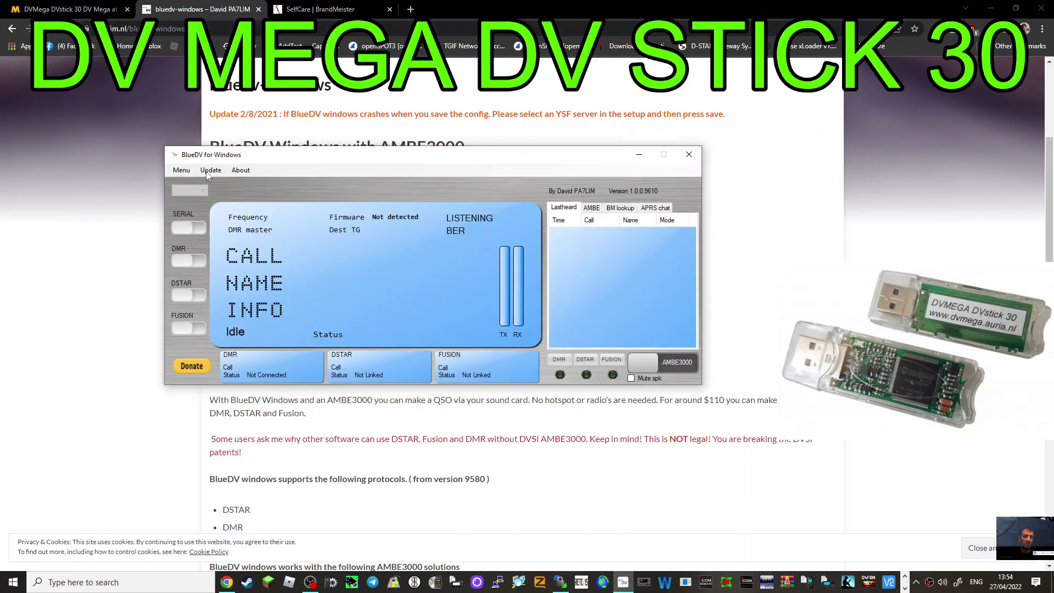
{"action": "left_click", "coordinate": [182, 170]}
{"action": "left_click", "coordinate": [186, 171]}
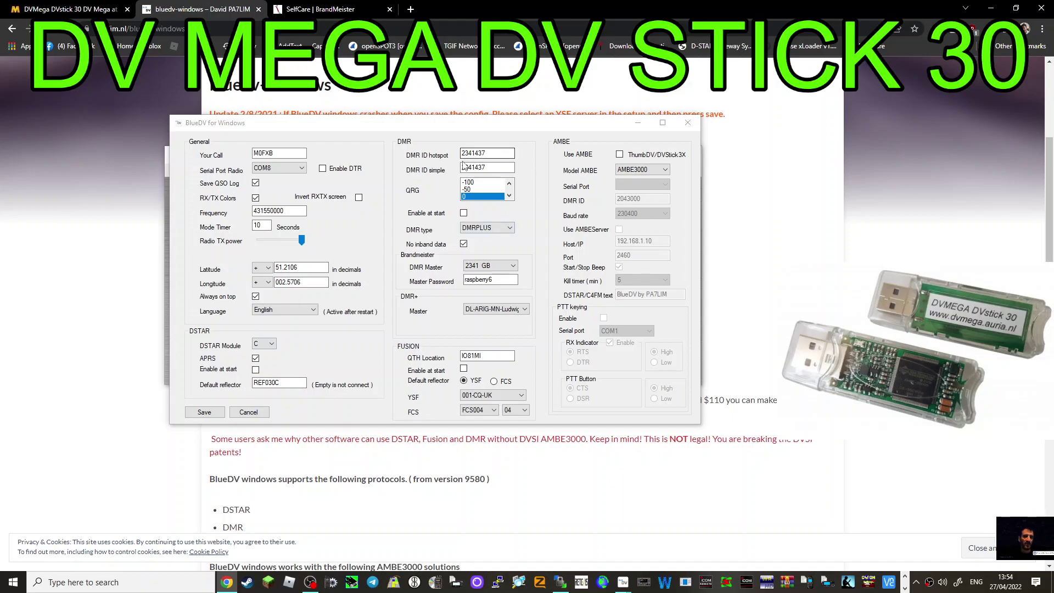
Step: Look through the available DMR types, DMR+ masters and YSF reflectors in the setup
{"action": "left_click", "coordinate": [510, 228]}
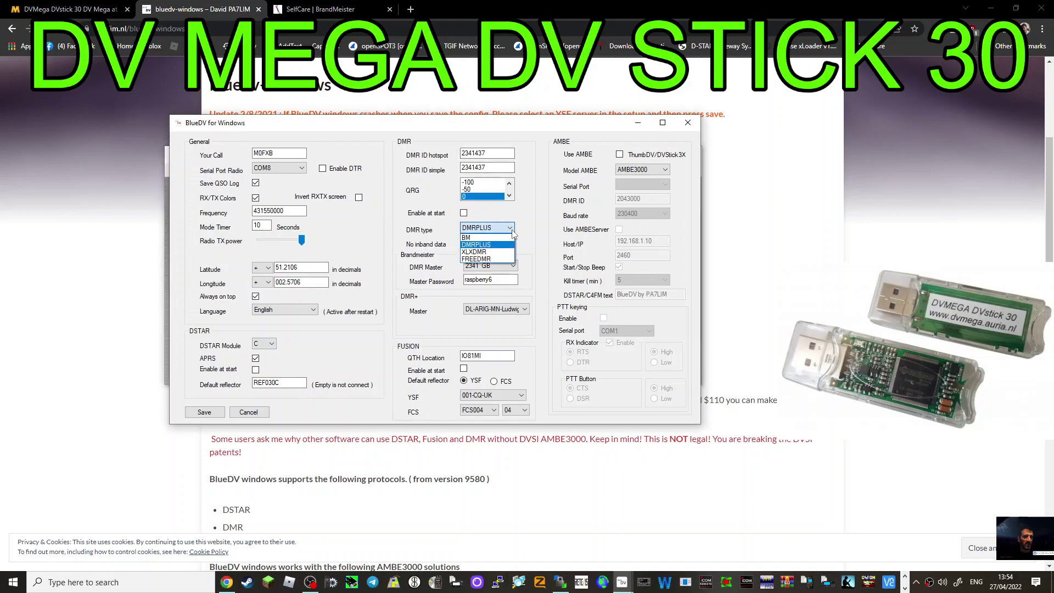
{"action": "left_click", "coordinate": [512, 231]}
{"action": "left_click", "coordinate": [513, 233]}
{"action": "left_click", "coordinate": [512, 233]}
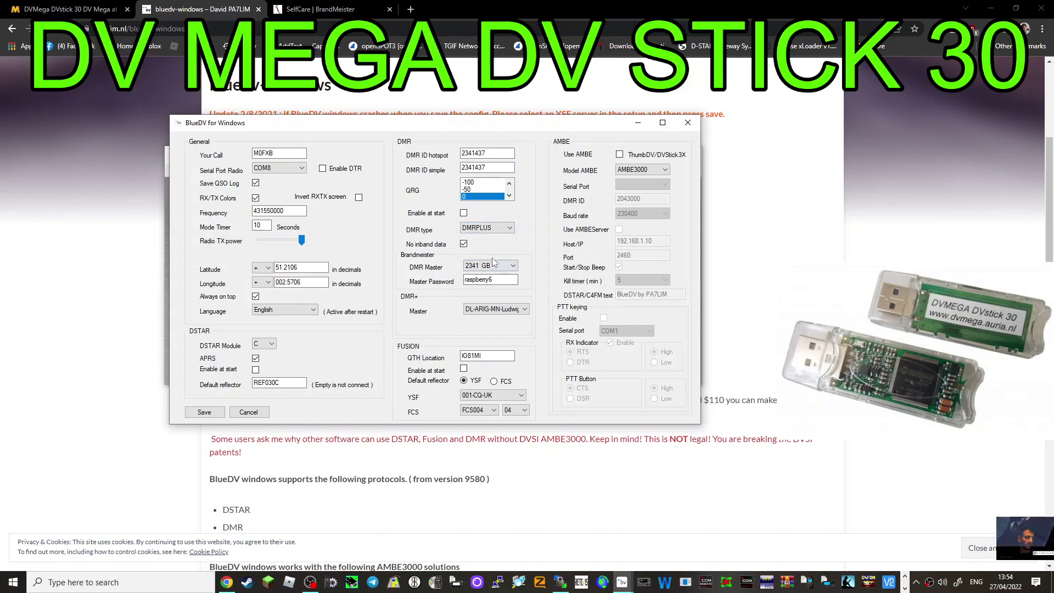
{"action": "left_click", "coordinate": [526, 311]}
{"action": "left_click", "coordinate": [526, 311]}
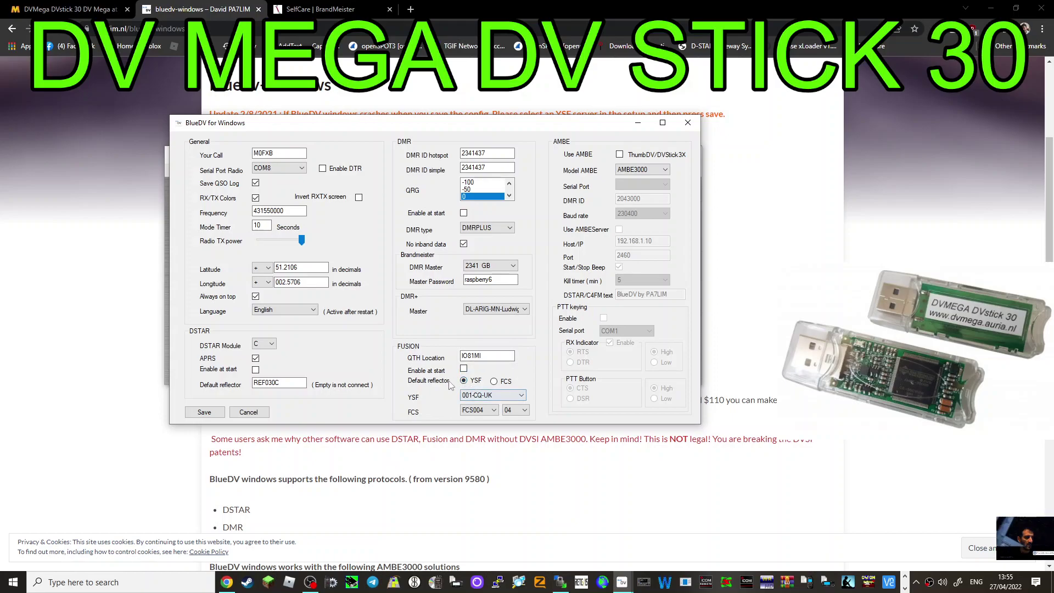
{"action": "left_click", "coordinate": [522, 395]}
{"action": "left_click", "coordinate": [523, 397]}
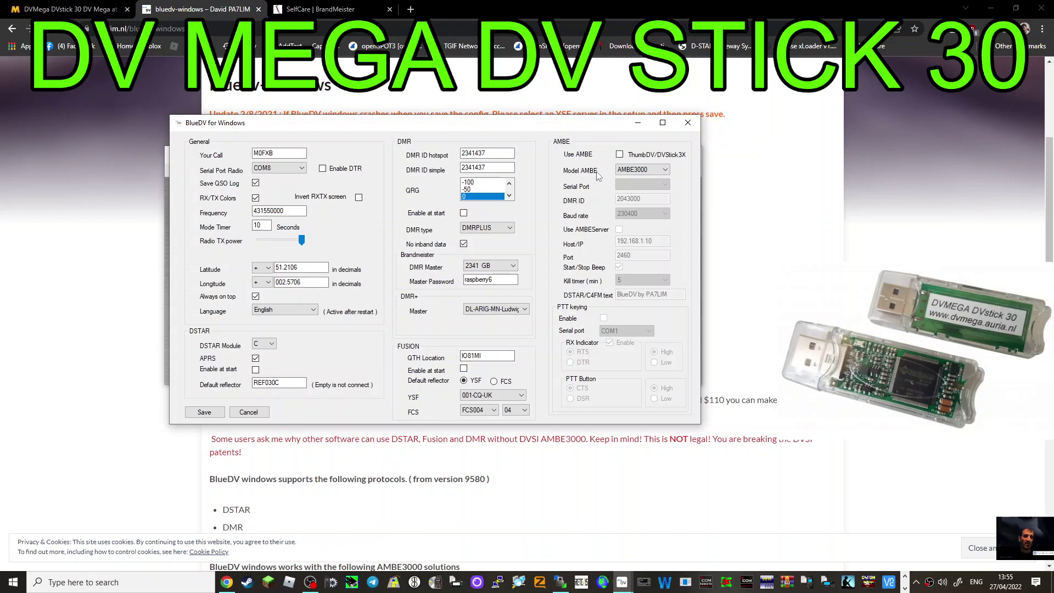
Step: Enable Use AMBE for the ThumbDV/DVStick3X, save the setup, and show the AMBE controls
{"action": "left_click", "coordinate": [620, 155]}
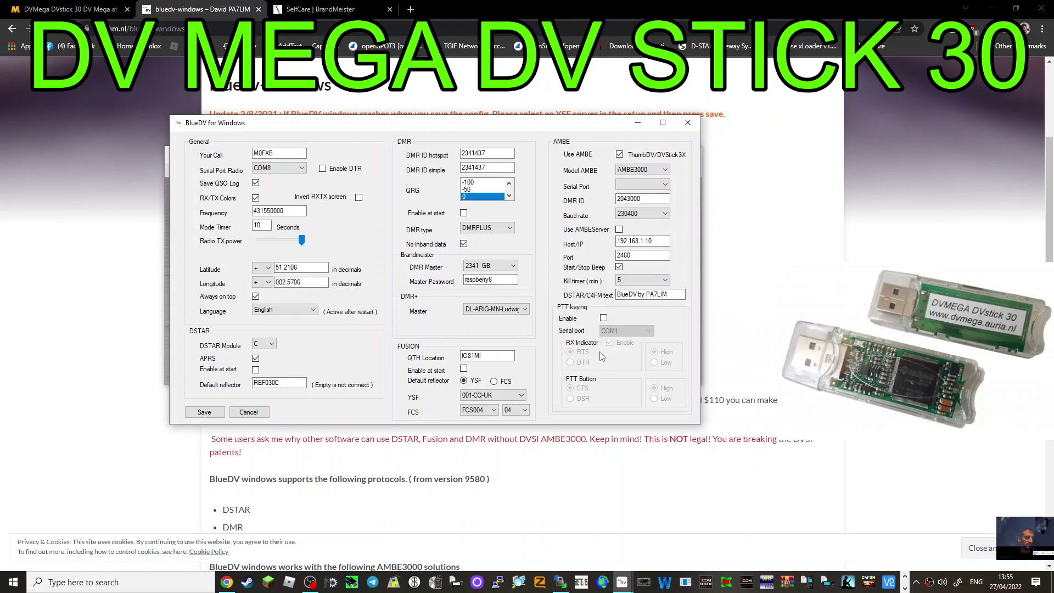
{"action": "left_click", "coordinate": [211, 412]}
{"action": "left_click", "coordinate": [596, 211]}
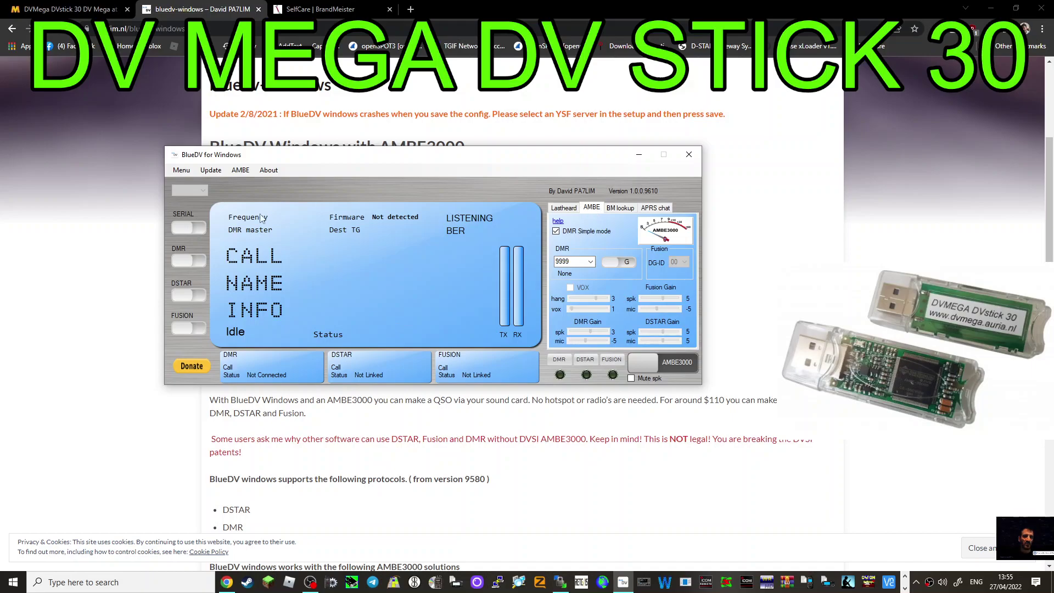
Step: Try to start the serial connection, view the BM lookup and last-heard list, and switch serial off again
{"action": "left_click", "coordinate": [182, 228]}
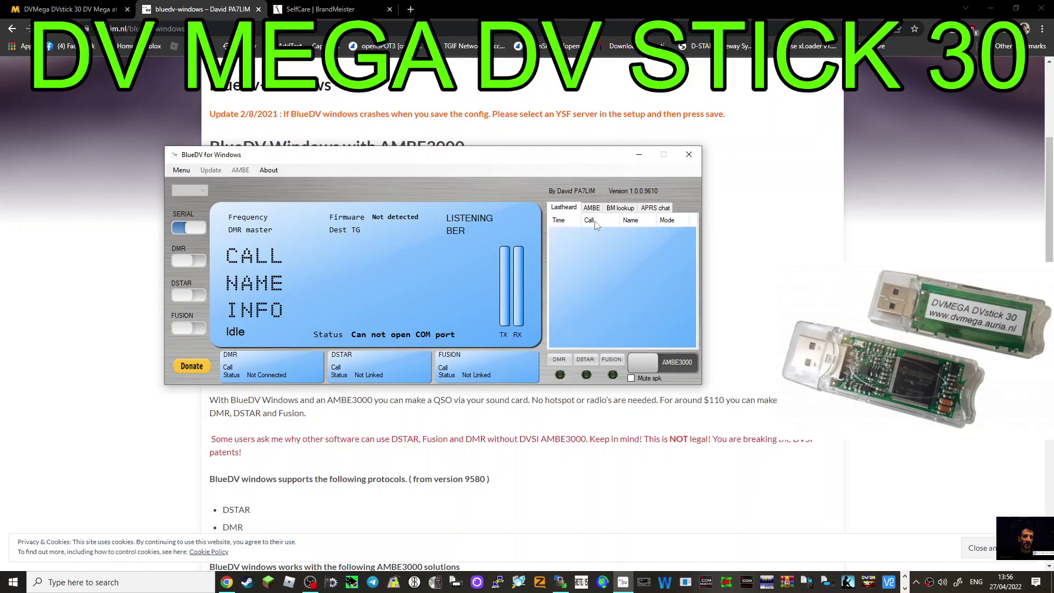
{"action": "left_click", "coordinate": [620, 209]}
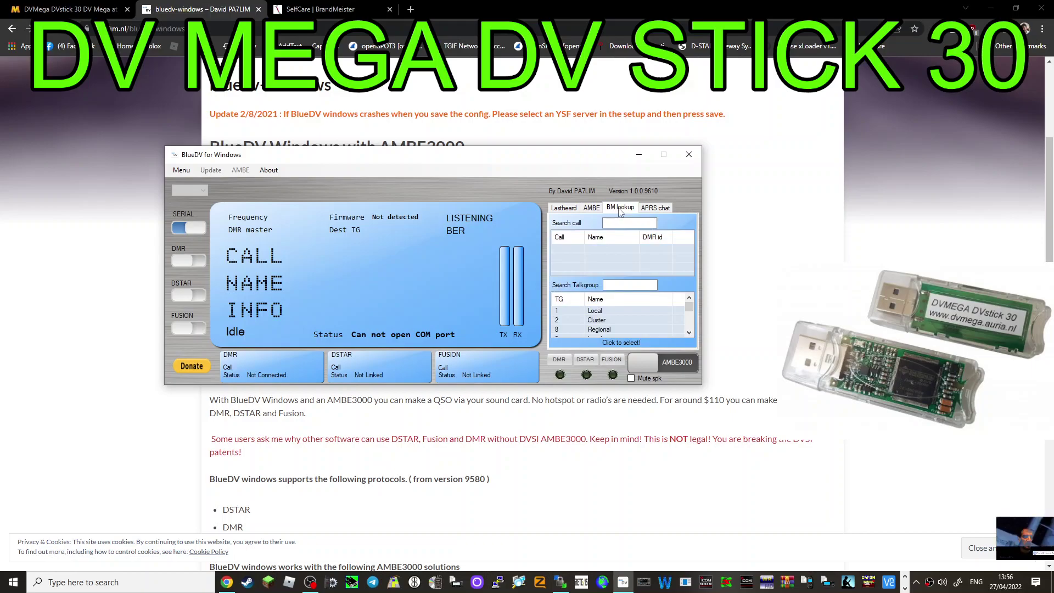
{"action": "left_click", "coordinate": [562, 208]}
{"action": "left_click", "coordinate": [182, 171]}
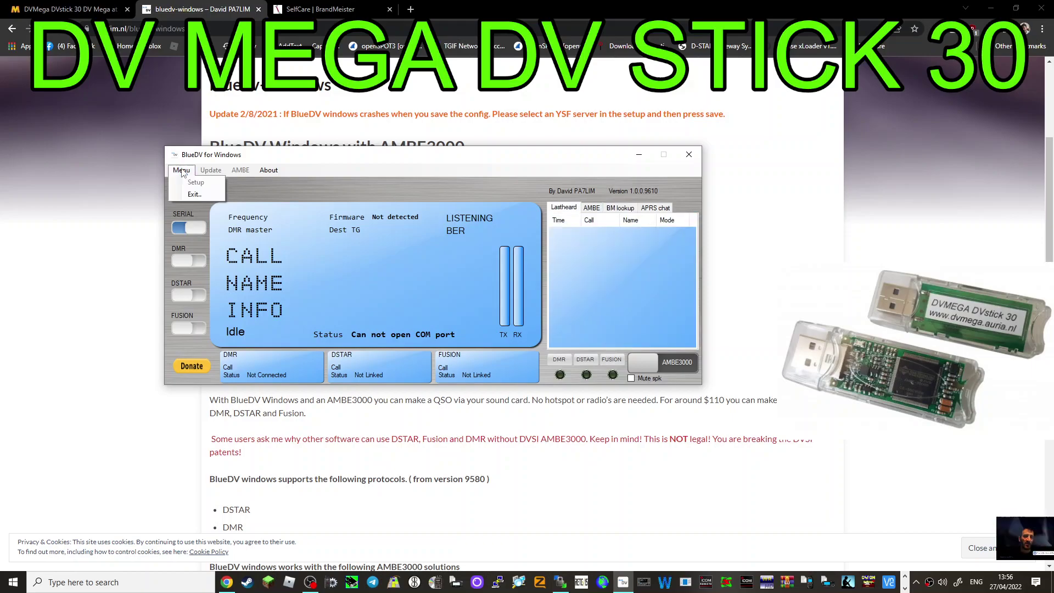
{"action": "left_click", "coordinate": [188, 228]}
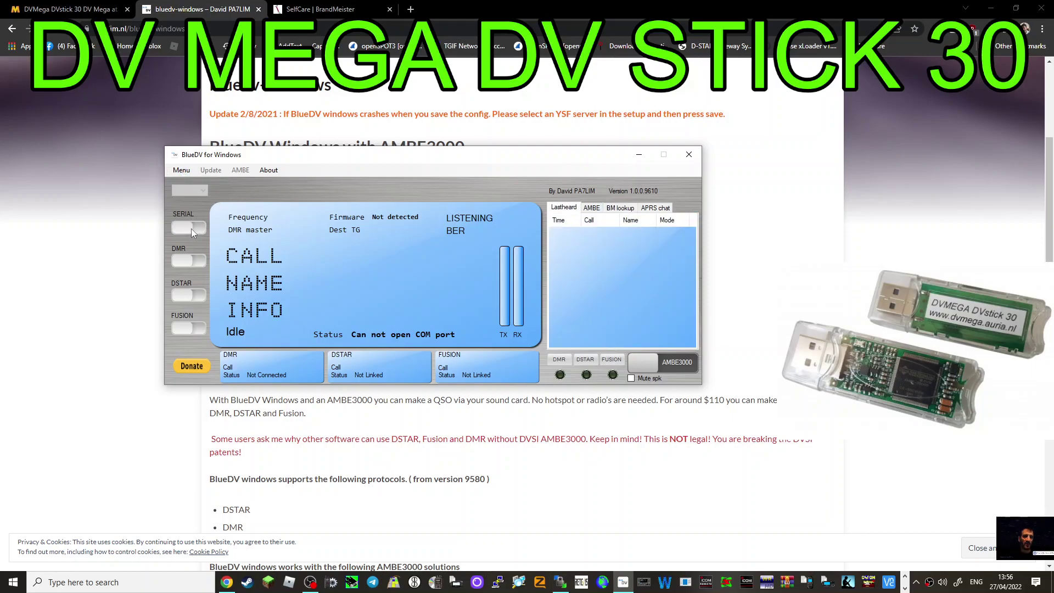
Step: Reopen the setup, disable Use AMBE, check the AMBE model list, and save the configuration
{"action": "left_click", "coordinate": [182, 170]}
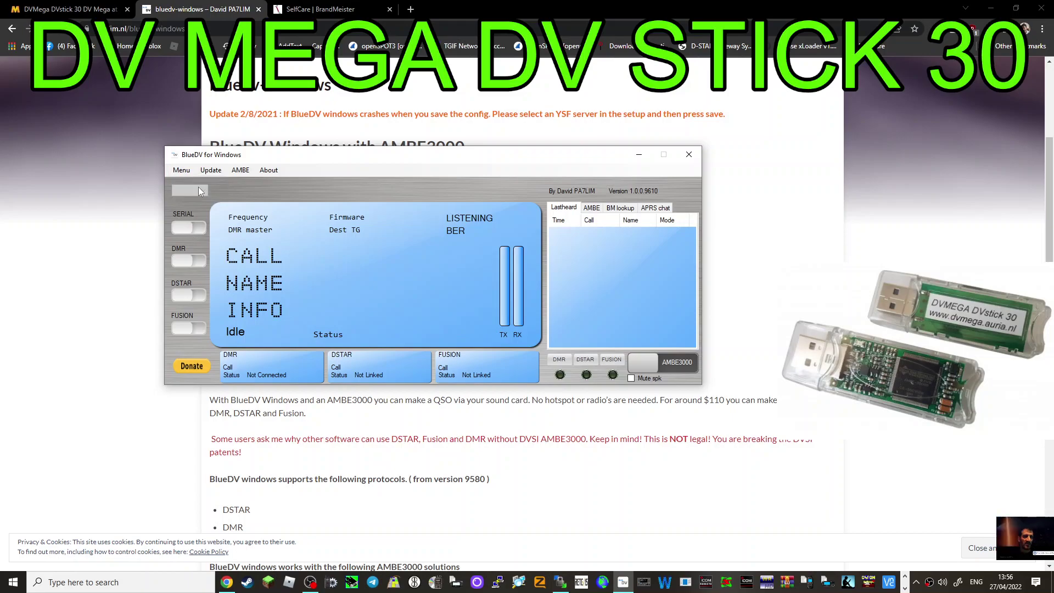
{"action": "left_click", "coordinate": [199, 187]}
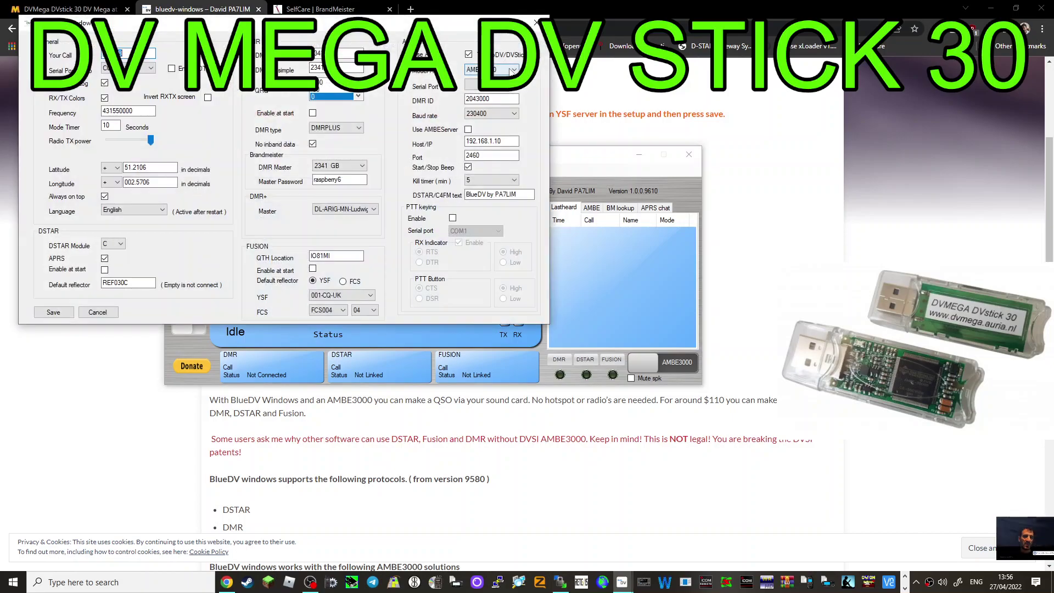
{"action": "left_click", "coordinate": [468, 54]}
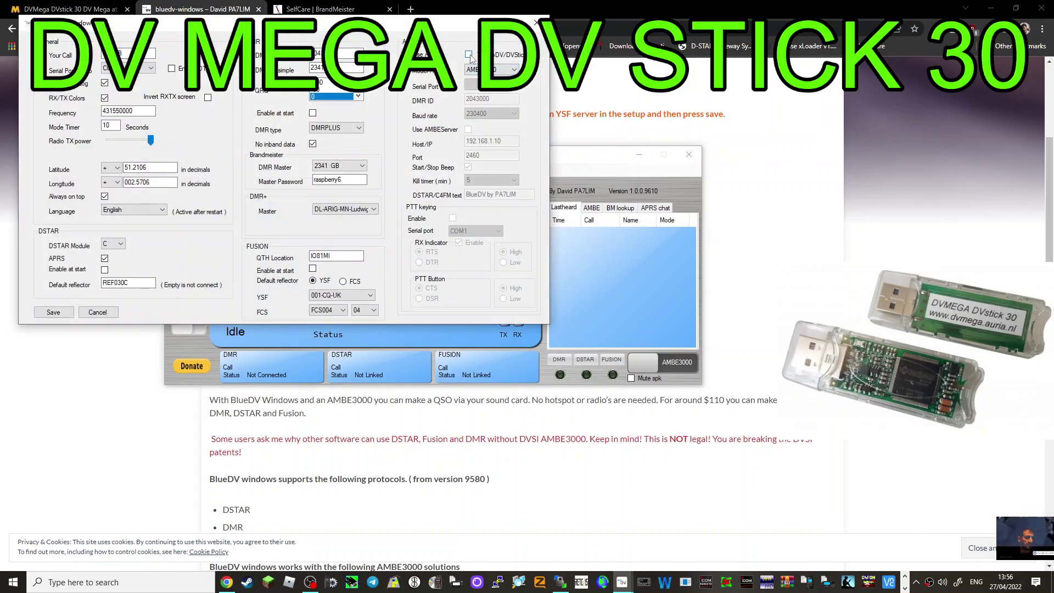
{"action": "left_click", "coordinate": [513, 70]}
{"action": "left_click", "coordinate": [491, 83]}
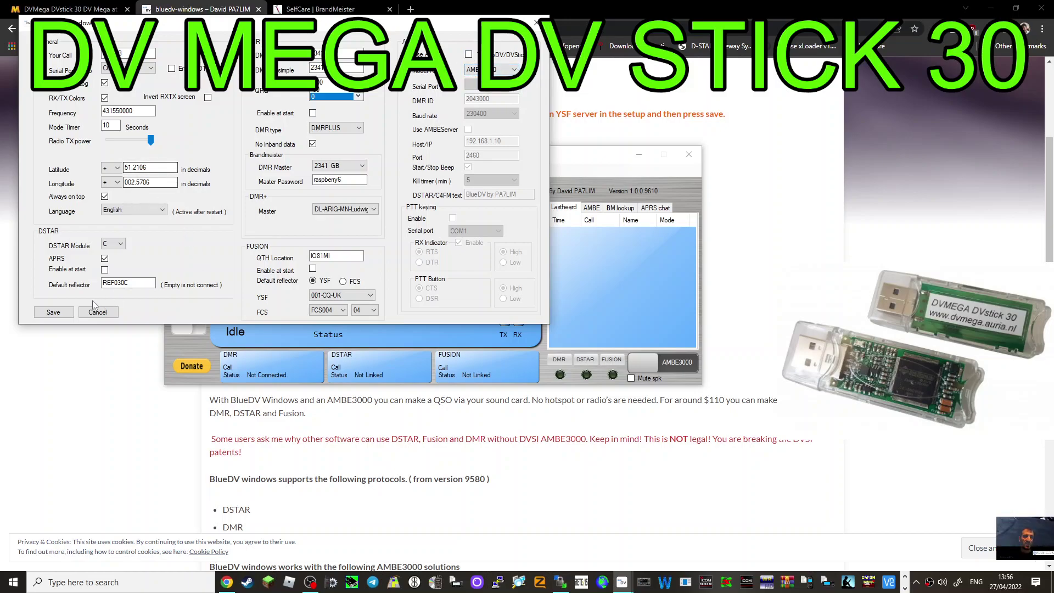
{"action": "left_click", "coordinate": [53, 312]}
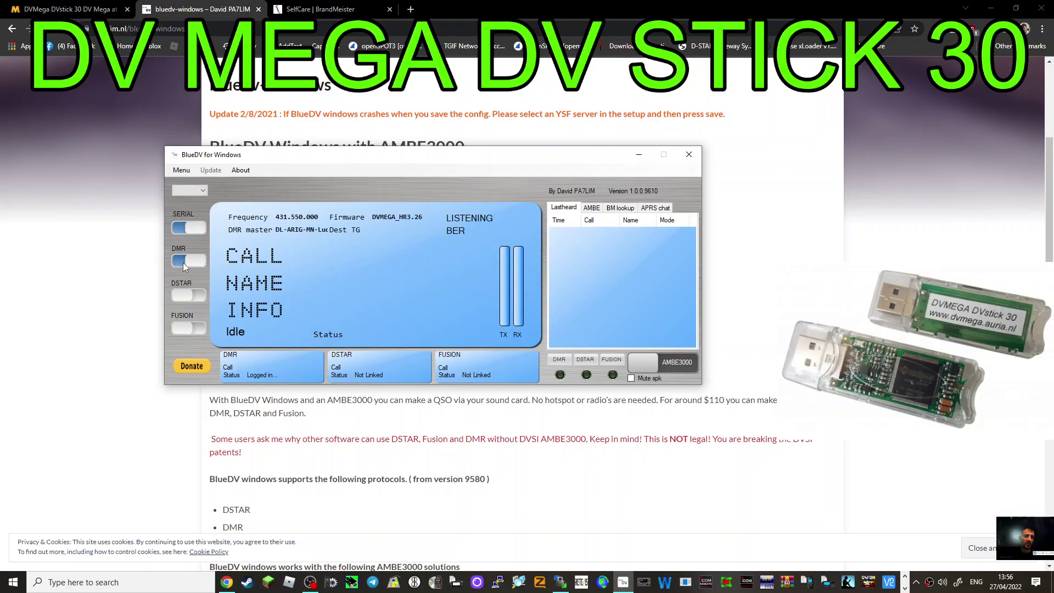
Step: Enable Fusion mode in place of DMR and link to the YSF reflector 001-CQ-UK
{"action": "left_click", "coordinate": [190, 323]}
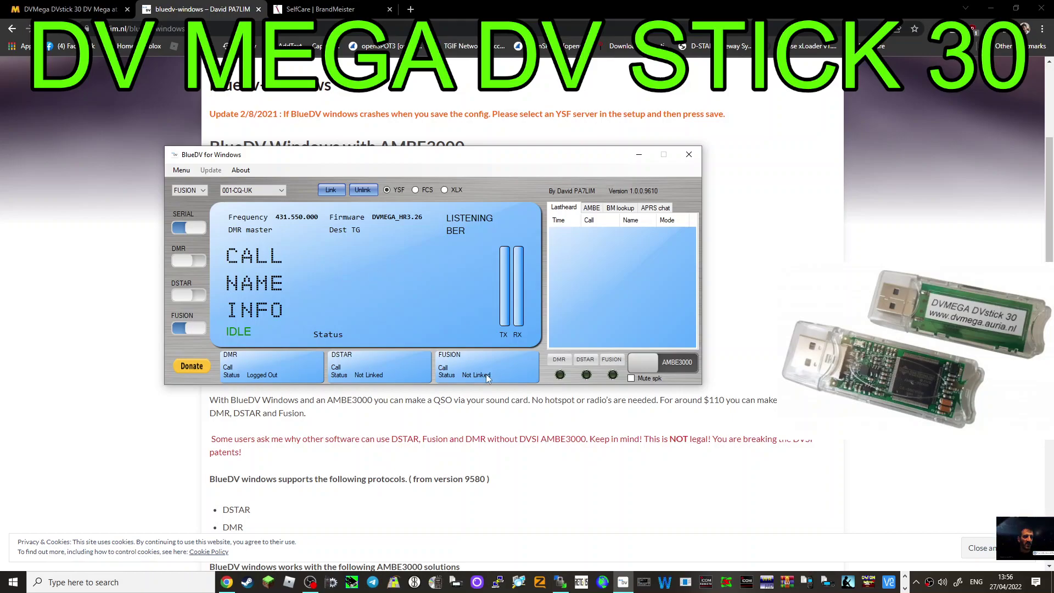
{"action": "left_click", "coordinate": [332, 192]}
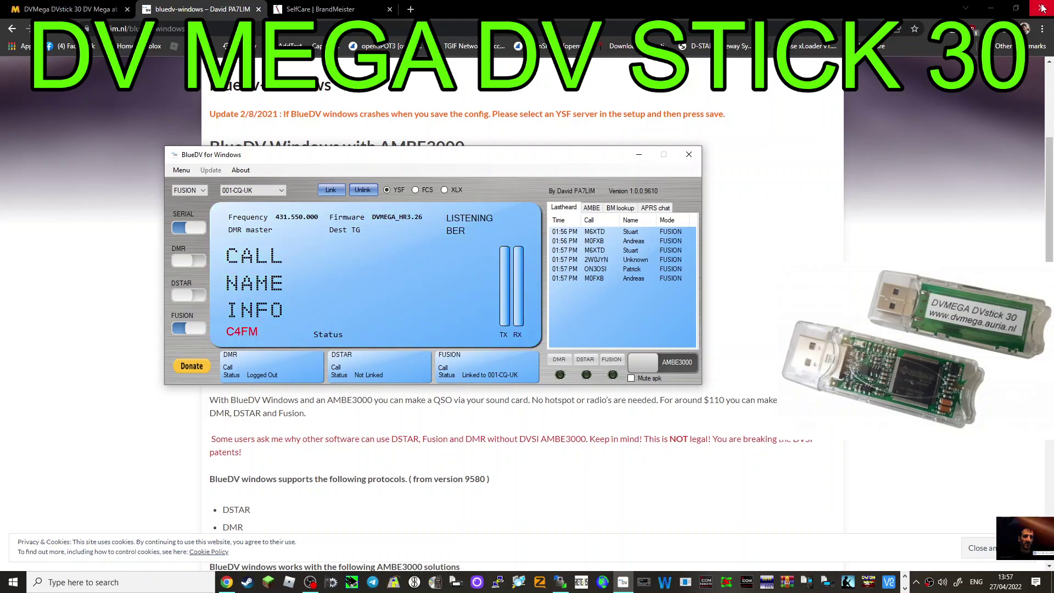
{"action": "key", "text": "space"}
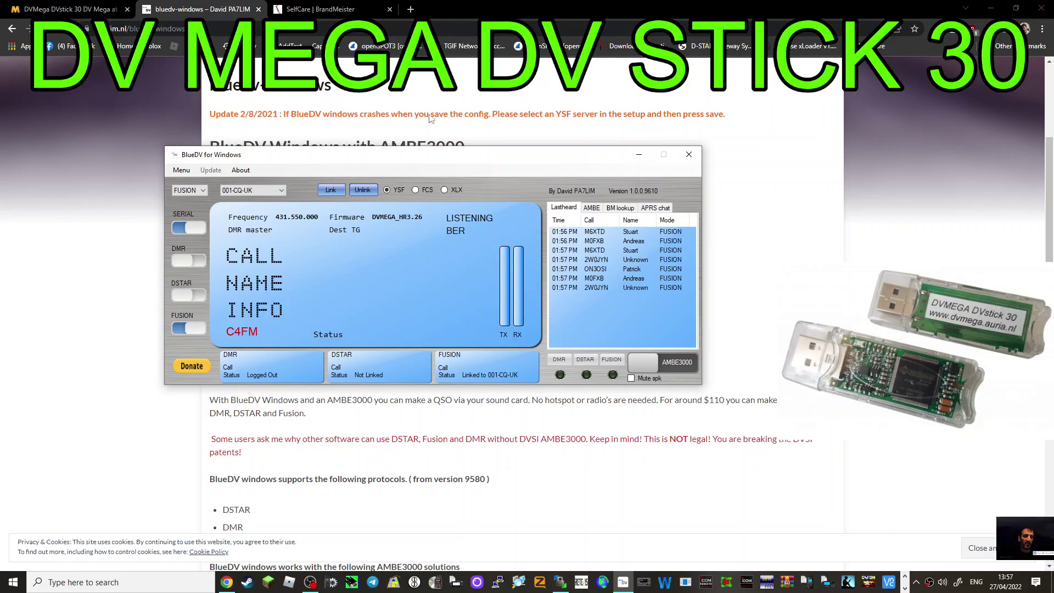
Step: Look at the available YSF reflectors and switch the serial connection off
{"action": "left_click", "coordinate": [281, 195]}
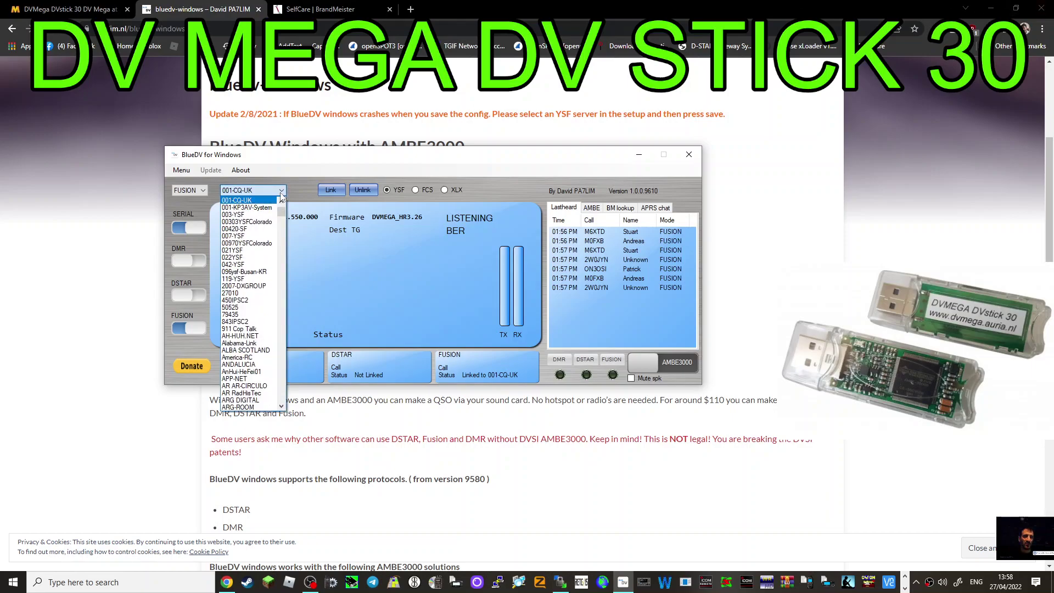
{"action": "left_click", "coordinate": [281, 195]}
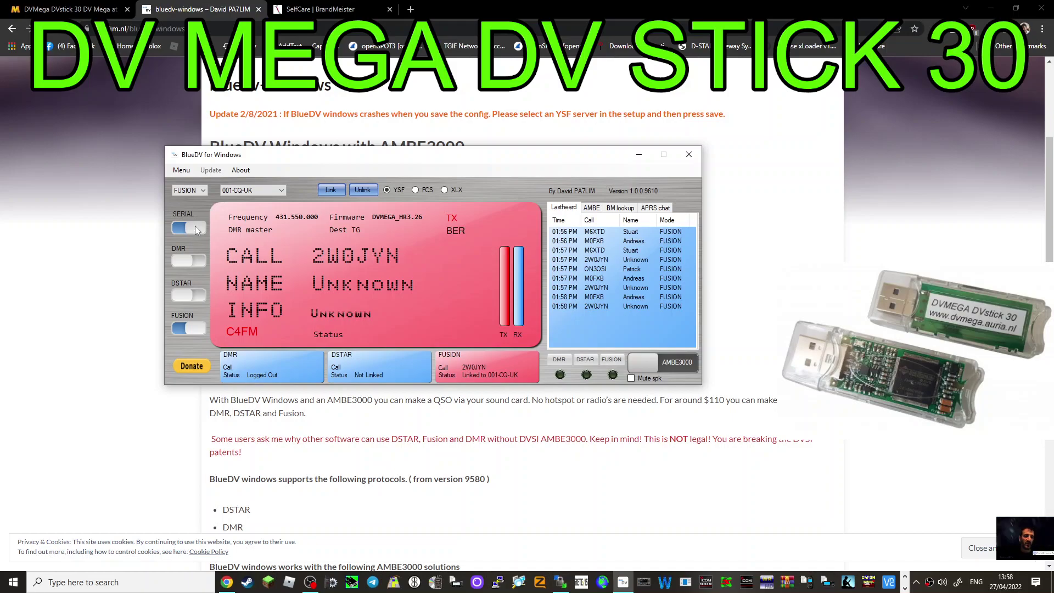
{"action": "left_click", "coordinate": [196, 226]}
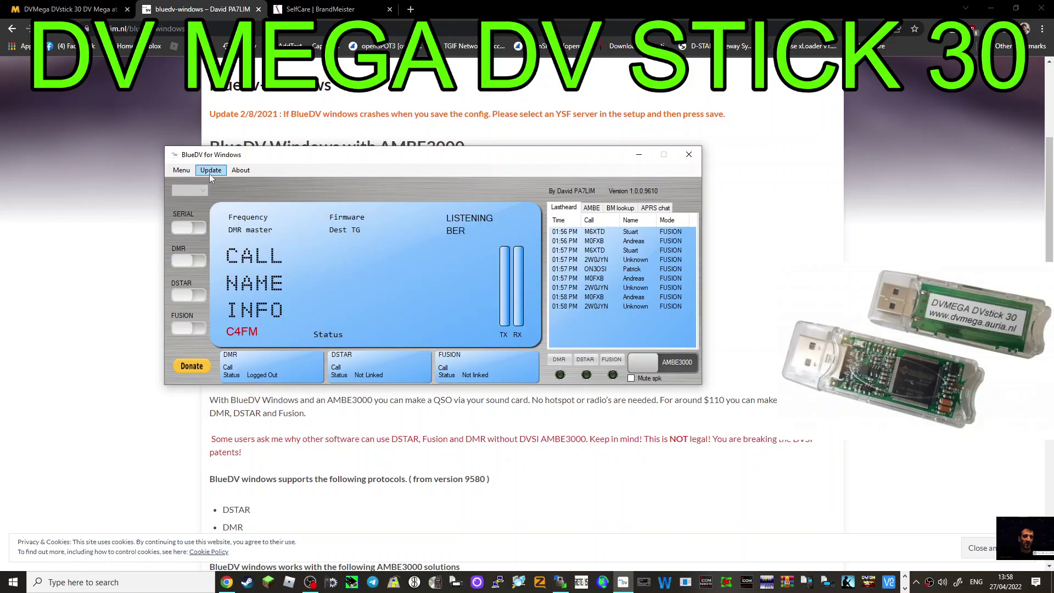
Step: Check the available update options, reopen the setup, and save it with Use AMBE enabled for the ThumbDV/DVStick3X
{"action": "left_click", "coordinate": [212, 171]}
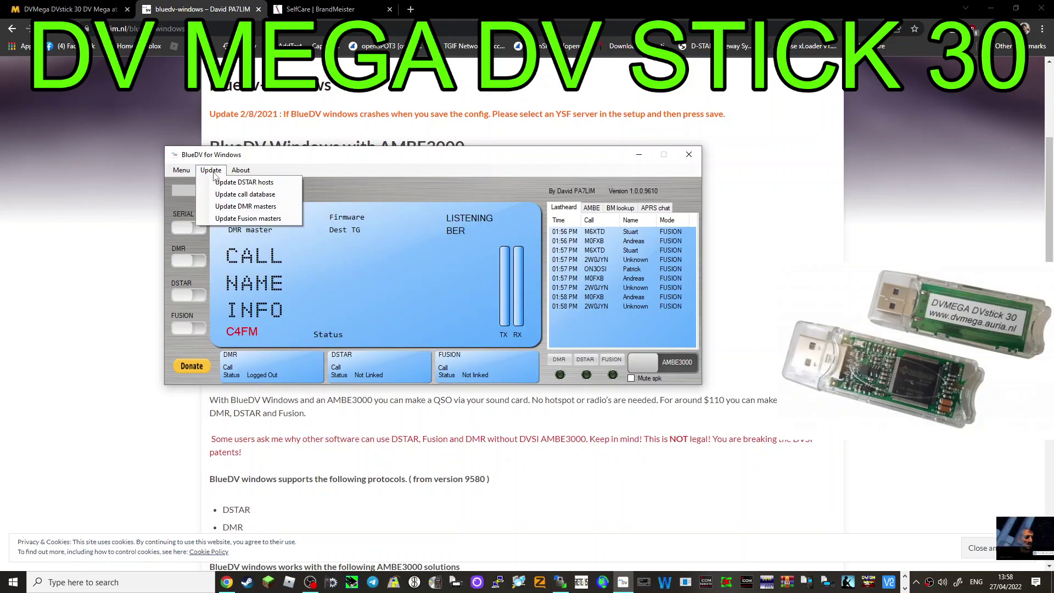
{"action": "left_click", "coordinate": [182, 170]}
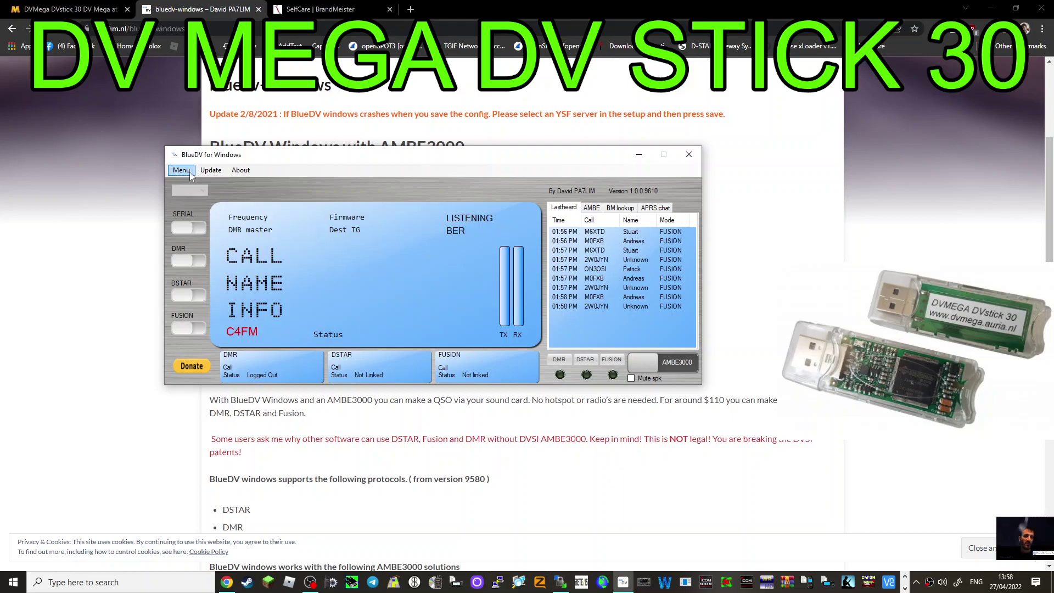
{"action": "left_click", "coordinate": [189, 173]}
{"action": "left_click", "coordinate": [197, 179]}
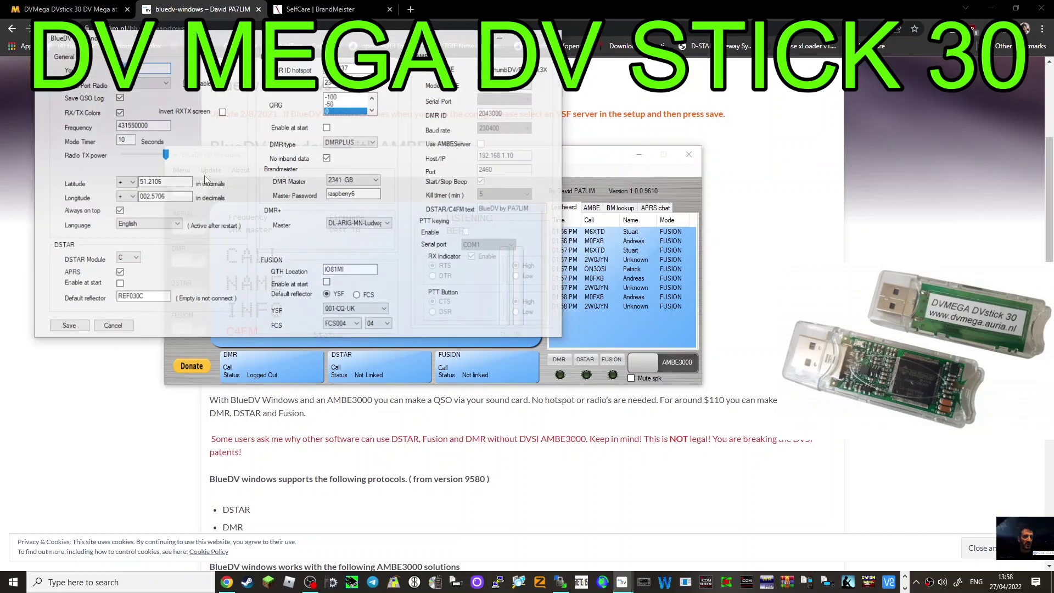
{"action": "left_click_drag", "start_coordinate": [449, 42], "coordinate": [611, 164]}
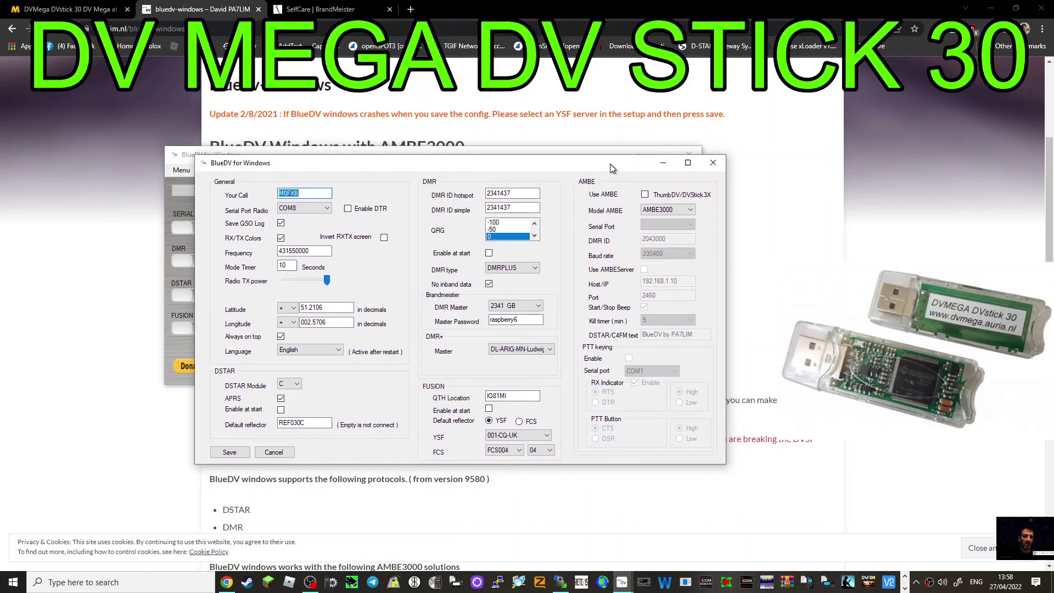
{"action": "left_click", "coordinate": [644, 195]}
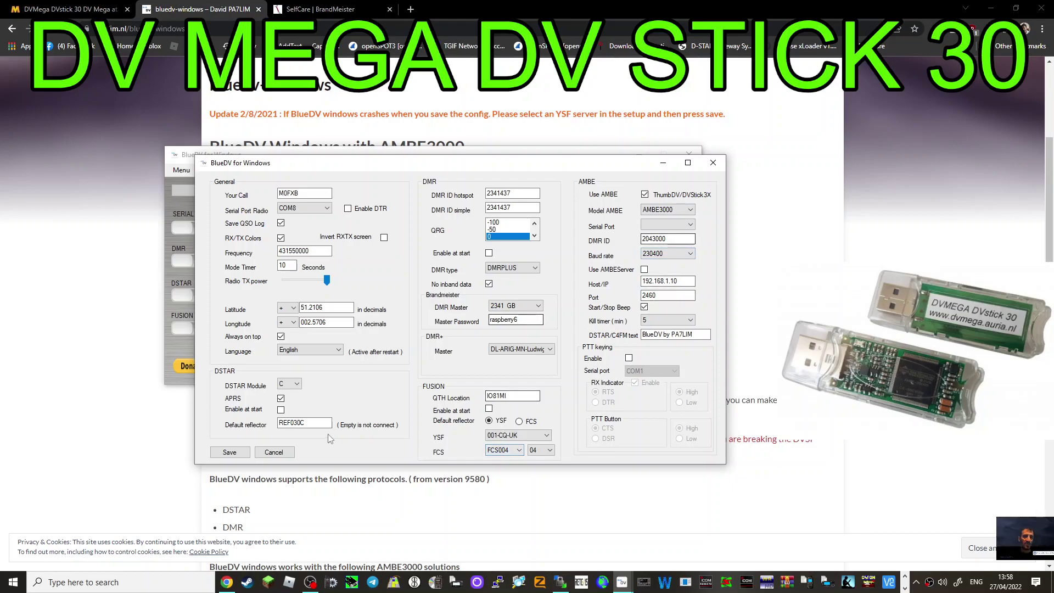
{"action": "left_click", "coordinate": [229, 453]}
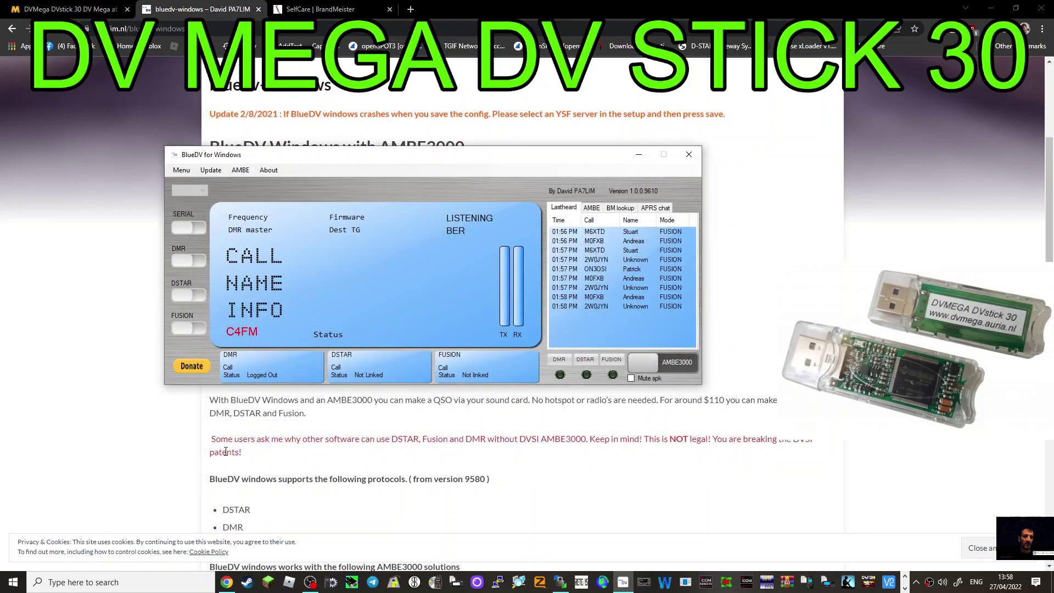
Step: Set the AMBE recording device to Microphone (H2n) and the playback device to Speakers (High Definition Audio)
{"action": "left_click", "coordinate": [242, 171]}
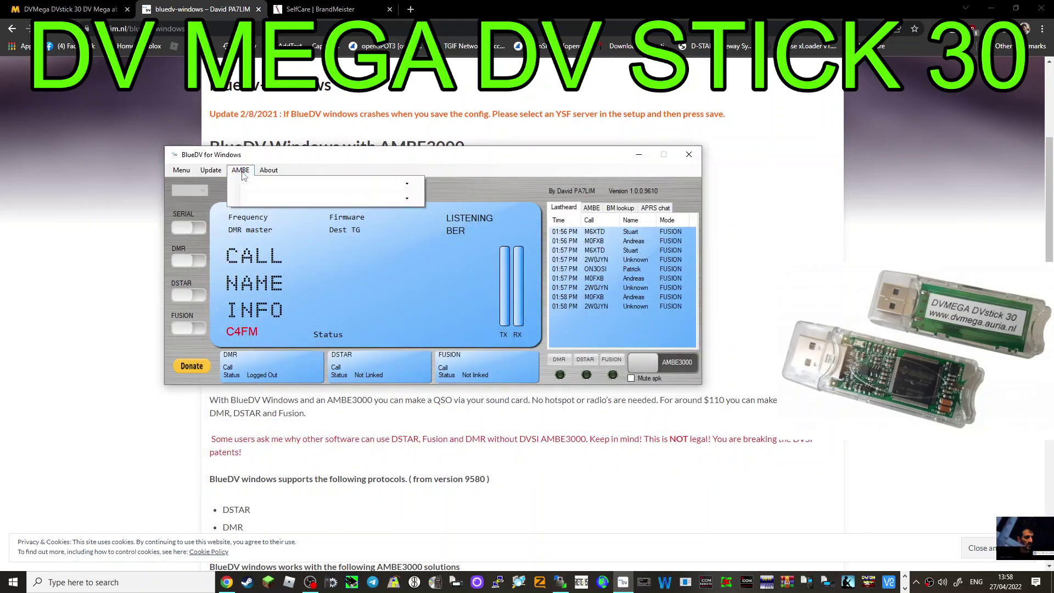
{"action": "left_click", "coordinate": [407, 184]}
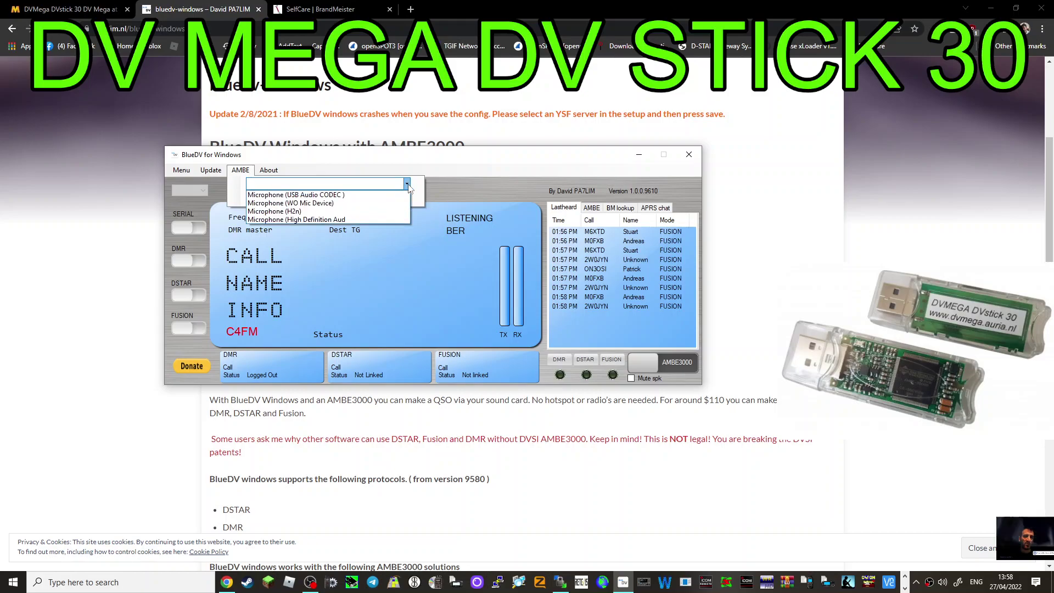
{"action": "left_click", "coordinate": [342, 211]}
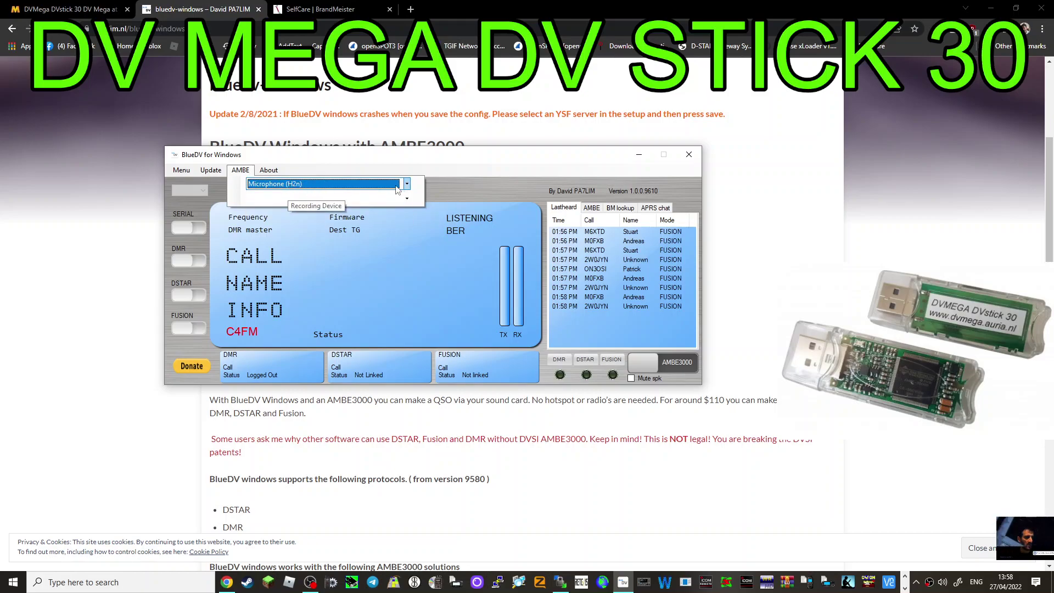
{"action": "left_click", "coordinate": [407, 199]}
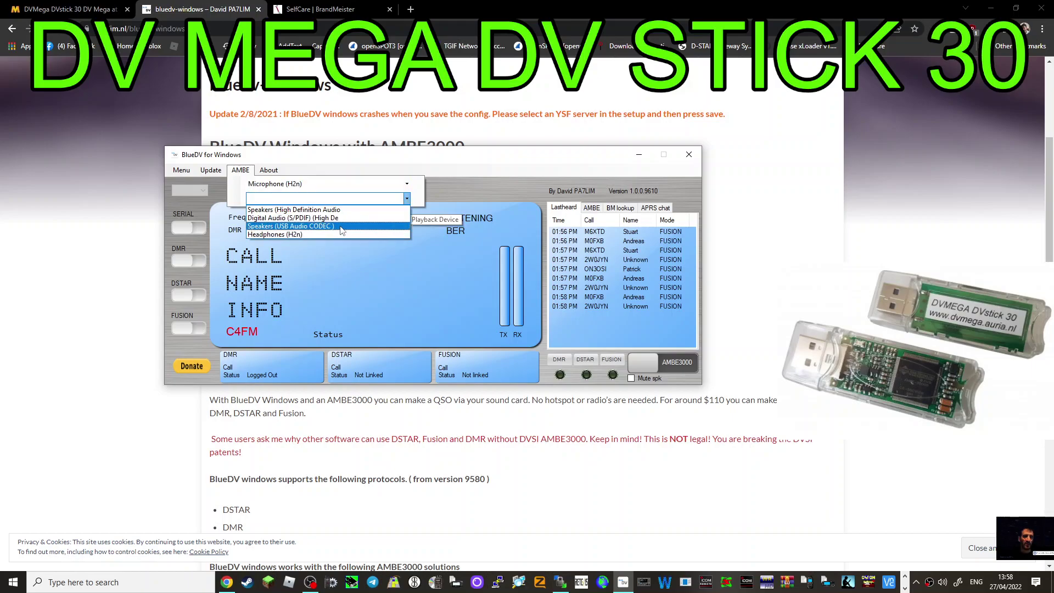
{"action": "left_click", "coordinate": [330, 213]}
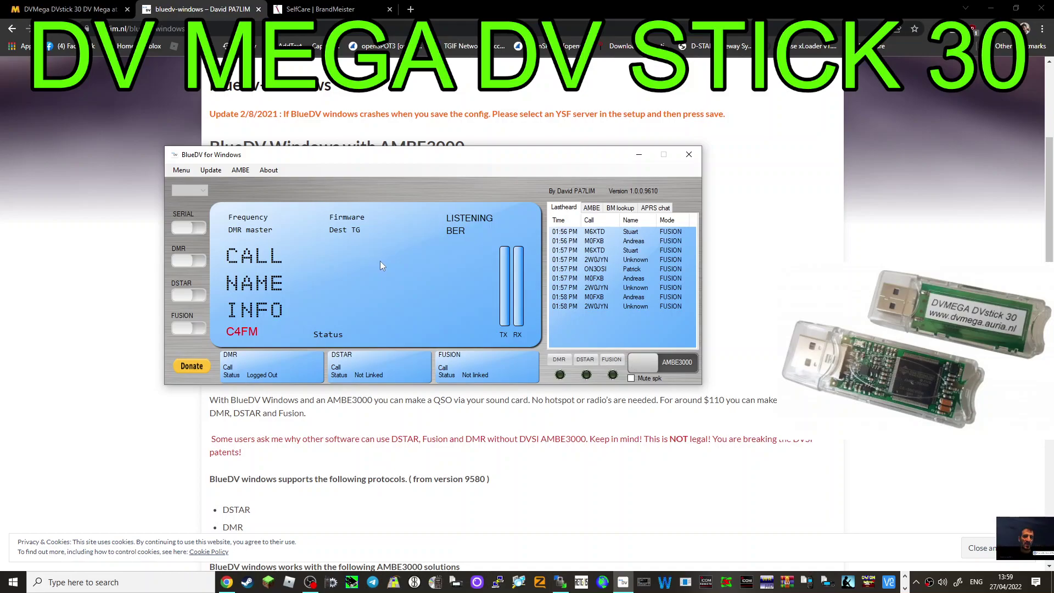
Step: View the AMBE controls and the BM lookup with its talkgroup list
{"action": "left_click", "coordinate": [587, 209]}
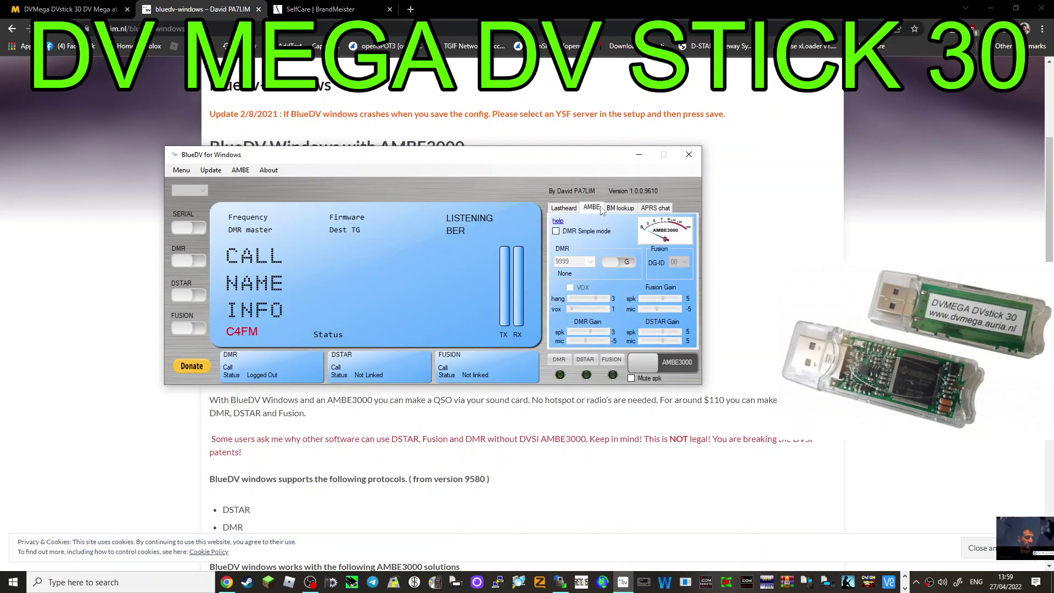
{"action": "left_click", "coordinate": [613, 208]}
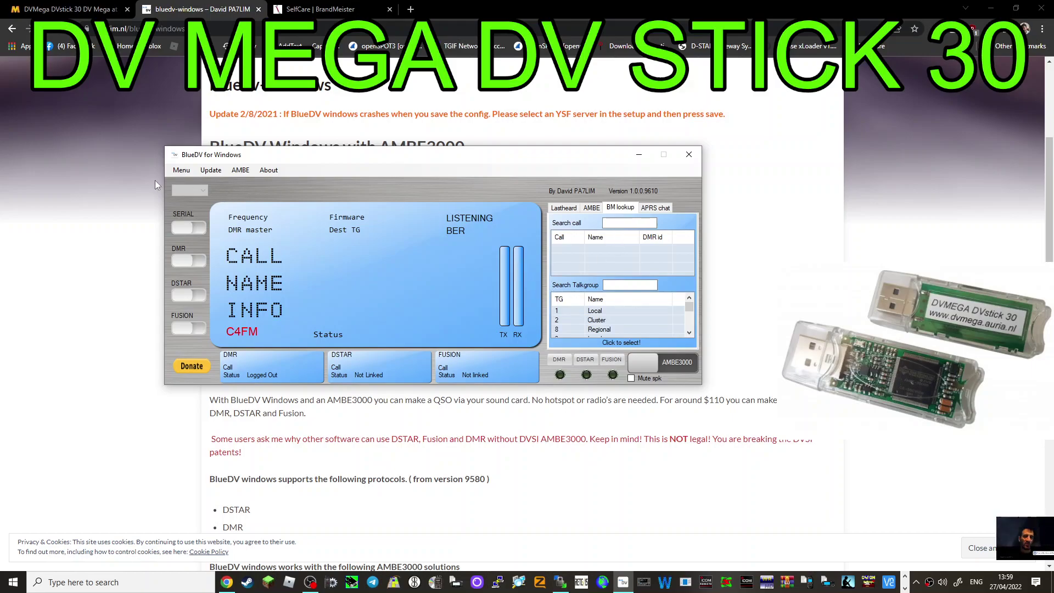
Step: Reopen the setup and check the AMBE model and AMBE serial port choices
{"action": "left_click", "coordinate": [181, 171]}
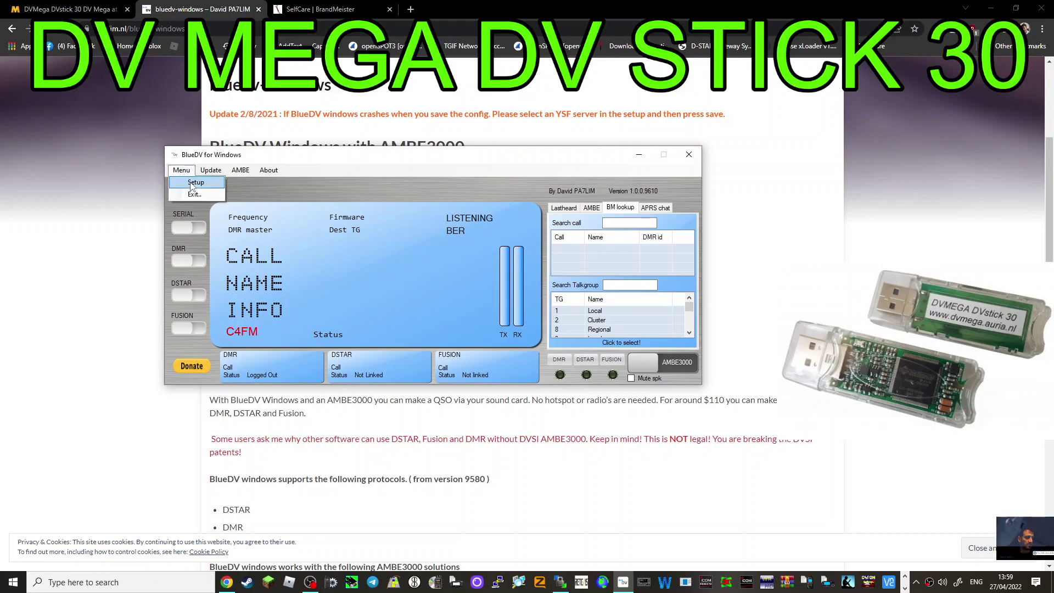
{"action": "left_click", "coordinate": [191, 185]}
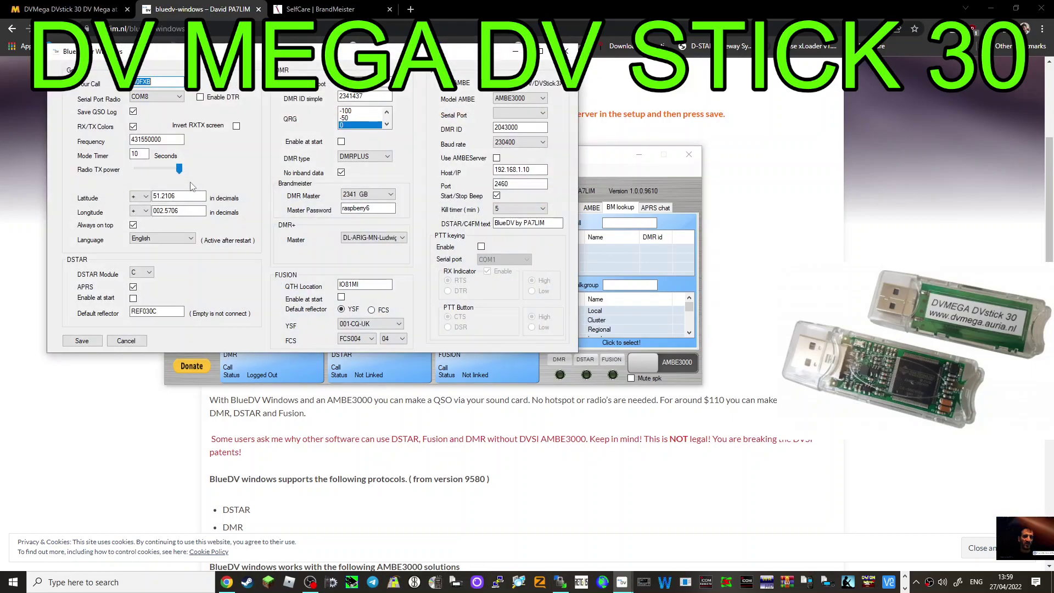
{"action": "left_click_drag", "start_coordinate": [474, 55], "coordinate": [583, 188]}
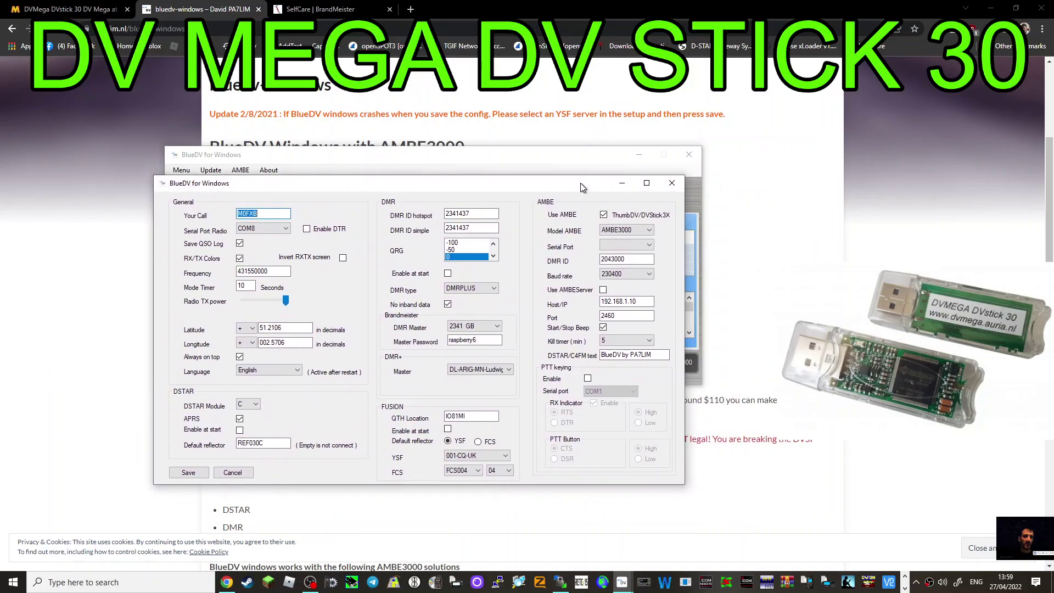
{"action": "left_click", "coordinate": [650, 231]}
{"action": "left_click", "coordinate": [650, 240]}
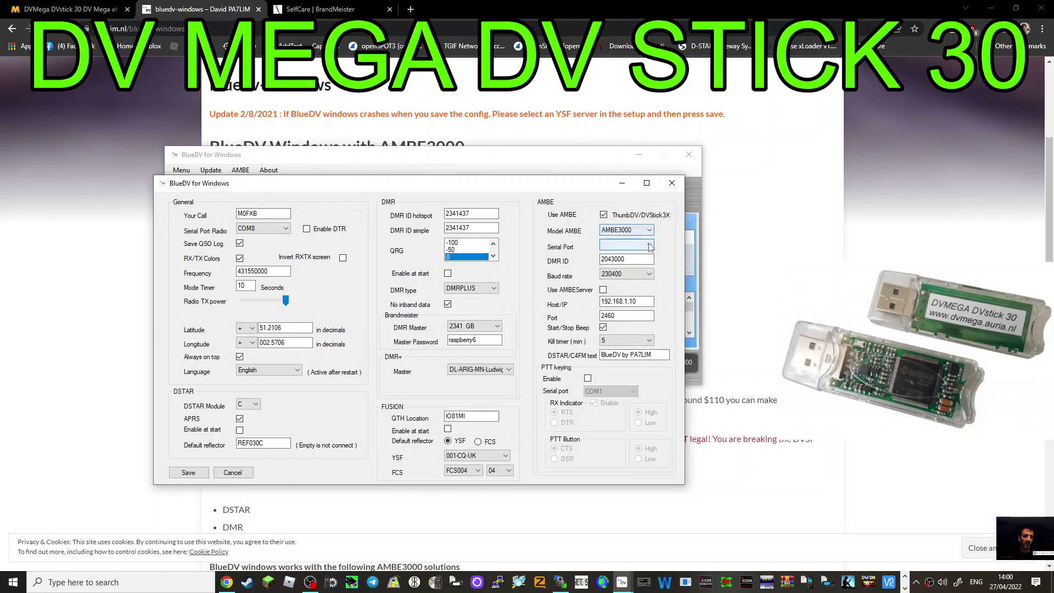
{"action": "left_click", "coordinate": [650, 247]}
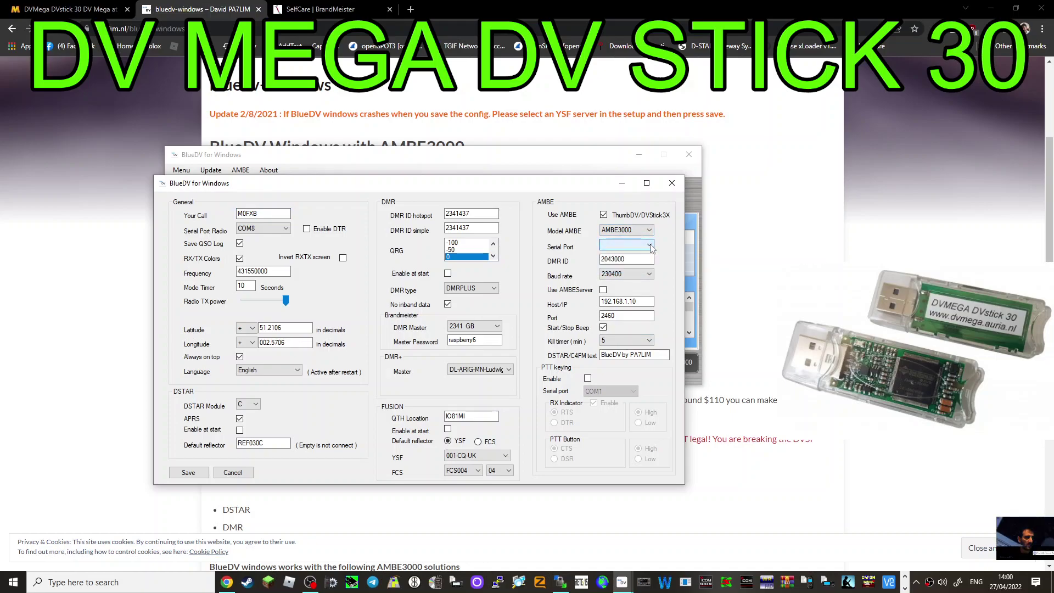
{"action": "left_click", "coordinate": [650, 248]}
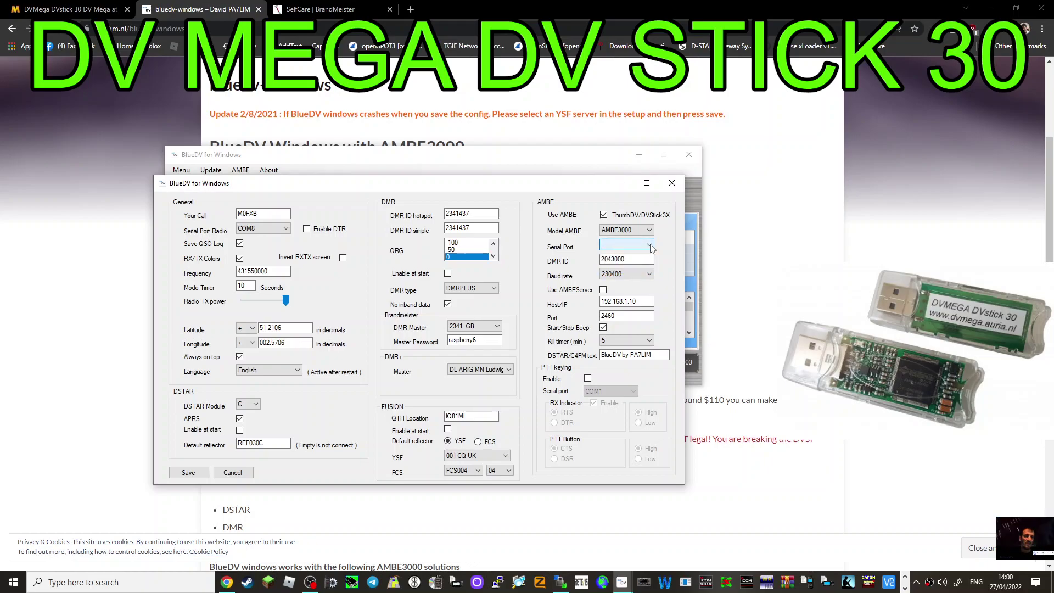
{"action": "left_click_drag", "start_coordinate": [566, 184], "coordinate": [445, 156]}
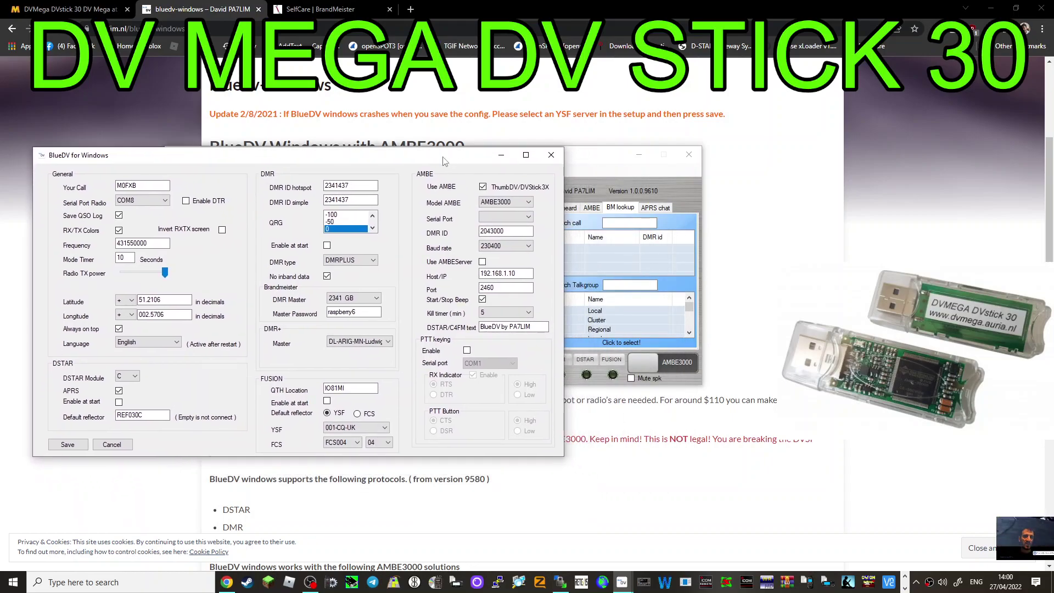
{"action": "left_click", "coordinate": [529, 216]}
{"action": "left_click", "coordinate": [528, 217]}
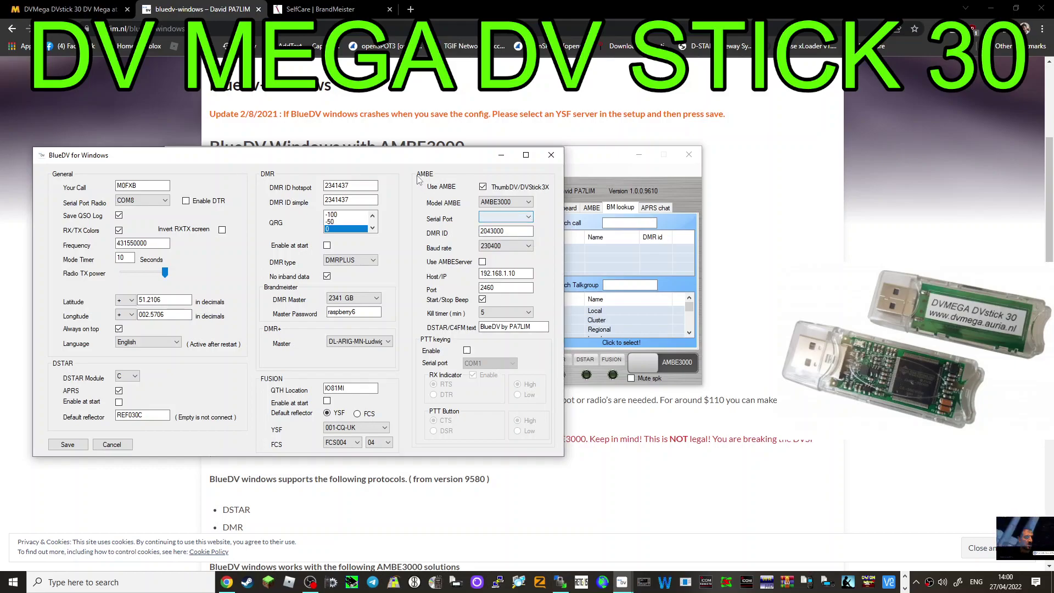
Step: Bring up the DVMega DVstick 30 product page, closing the setup without saving and minimizing the BlueDV main window
{"action": "left_click", "coordinate": [107, 7]}
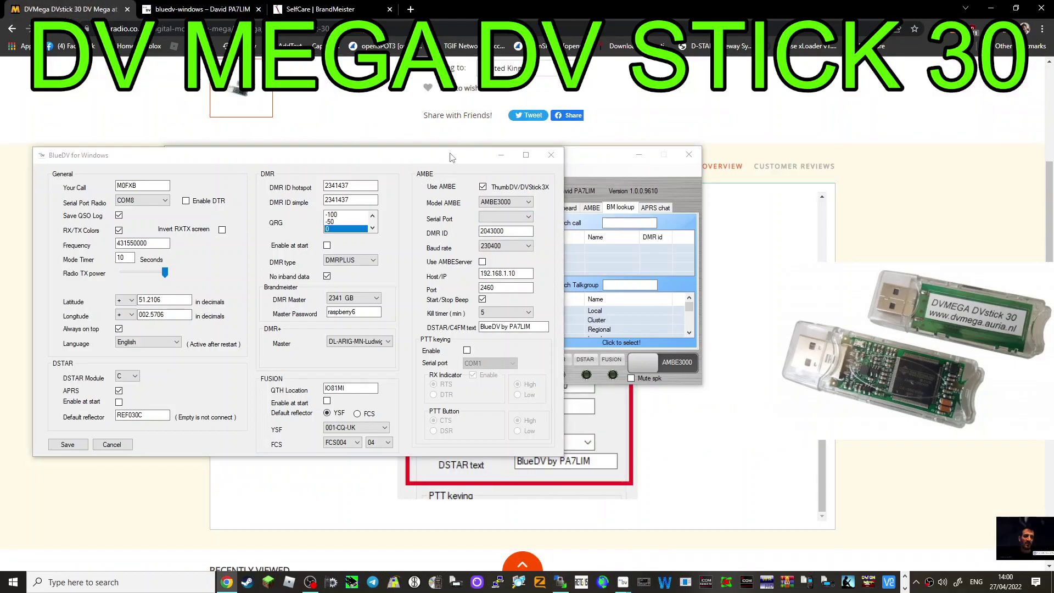
{"action": "left_click", "coordinate": [551, 155]}
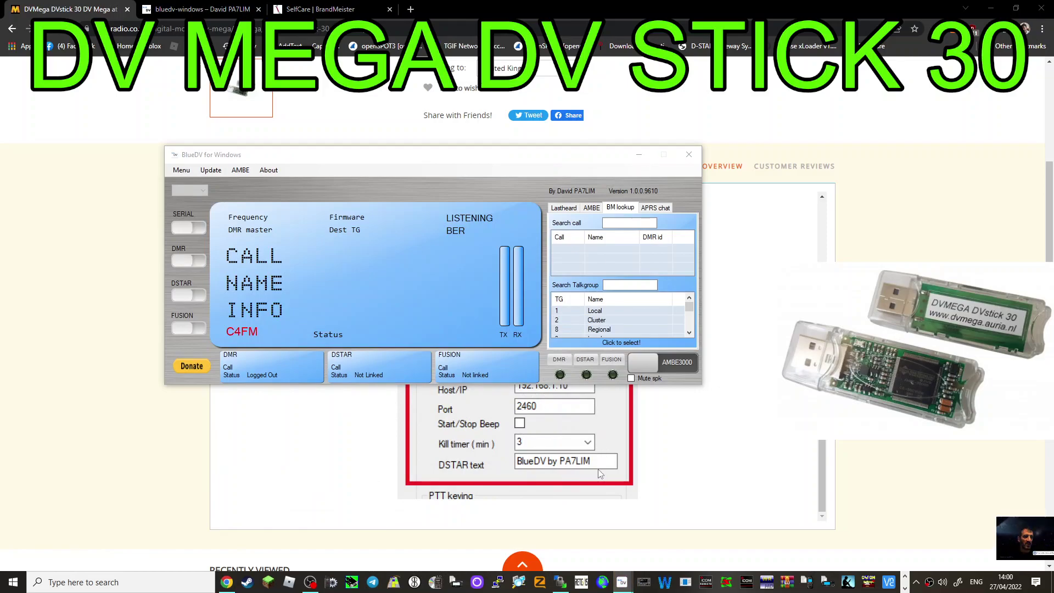
{"action": "mouse_move", "coordinate": [623, 581]}
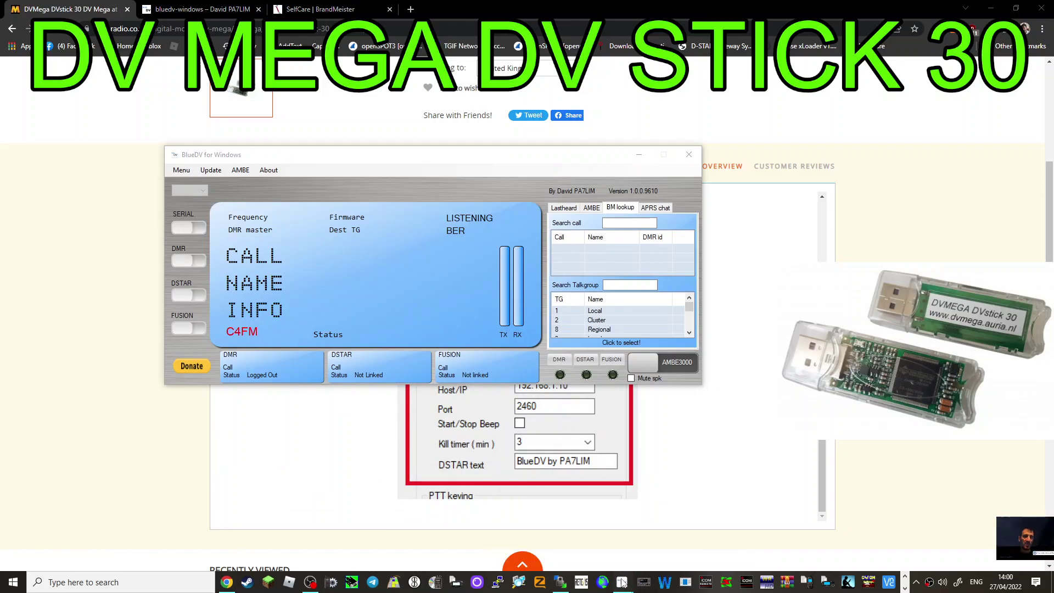
{"action": "left_click", "coordinate": [683, 536]}
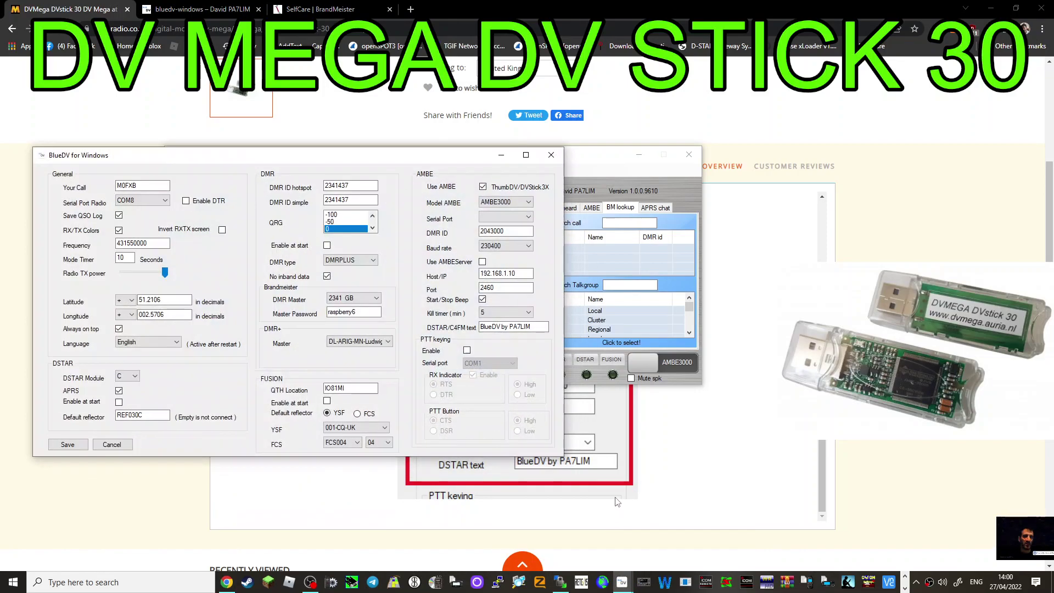
{"action": "left_click", "coordinate": [552, 155]}
{"action": "left_click", "coordinate": [640, 154]}
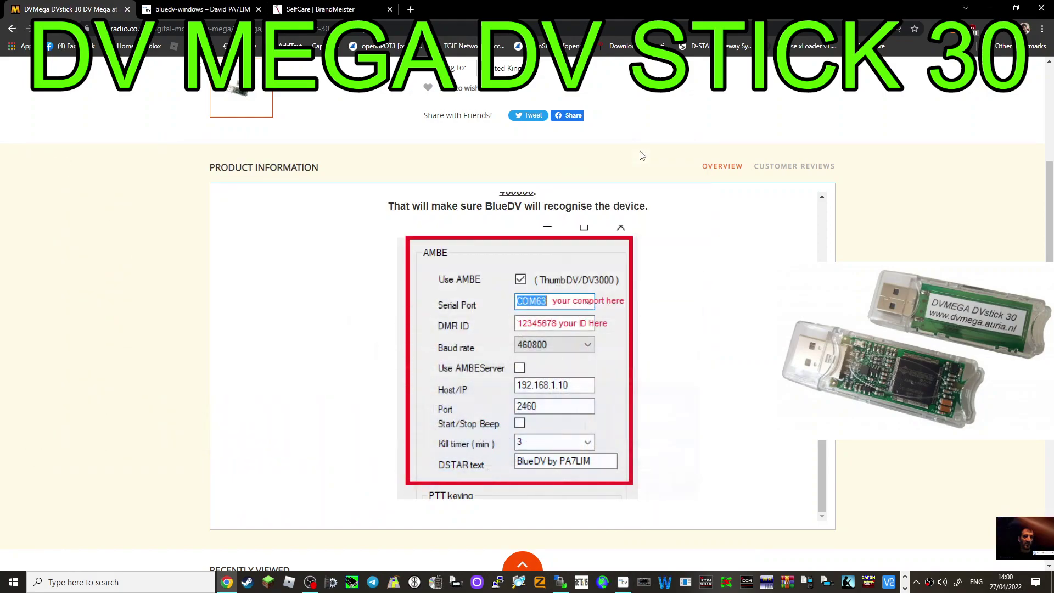
Step: Review the DVMega DVstick 30 product page, including the product description and purchase details
{"action": "scroll", "coordinate": [629, 328], "scroll_direction": "up", "scroll_amount": 10}
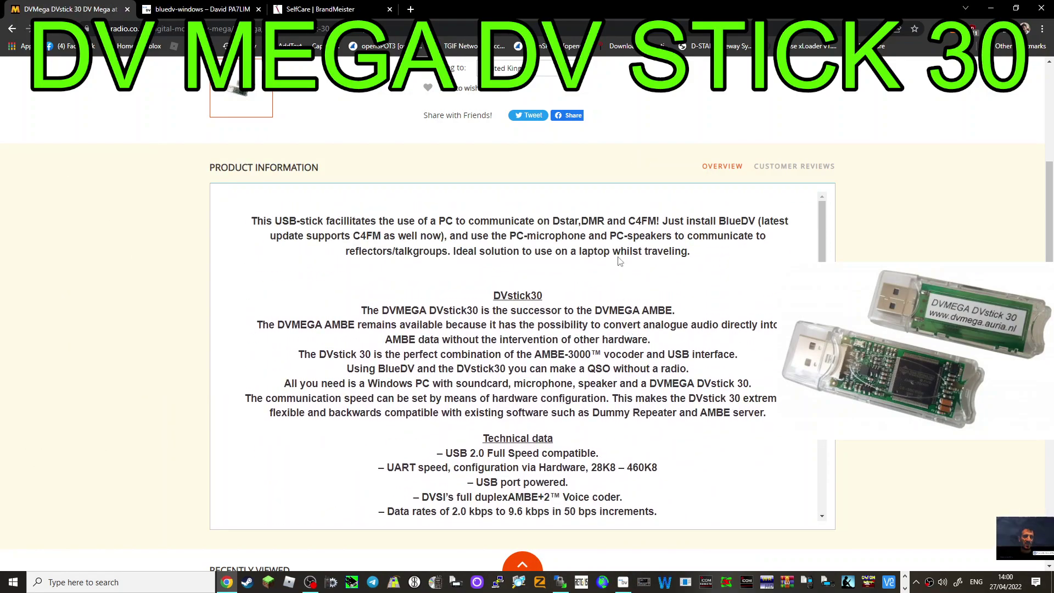
{"action": "scroll", "coordinate": [630, 328], "scroll_direction": "up", "scroll_amount": 5}
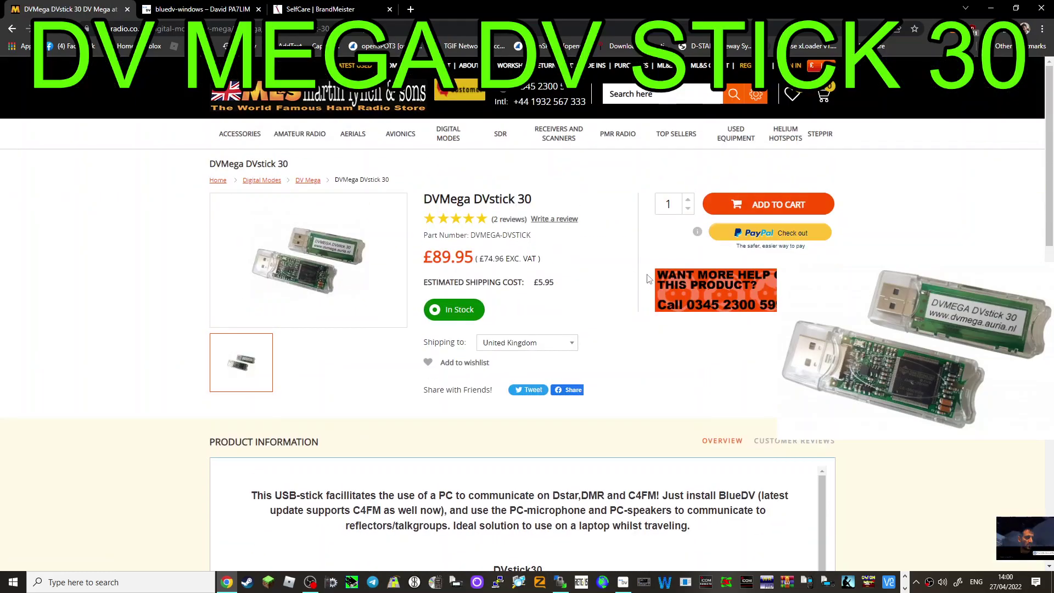
{"action": "scroll", "coordinate": [648, 279], "scroll_direction": "down", "scroll_amount": 2}
{"action": "scroll", "coordinate": [648, 278], "scroll_direction": "up", "scroll_amount": 2}
{"action": "scroll", "coordinate": [648, 279], "scroll_direction": "down", "scroll_amount": 3}
{"action": "scroll", "coordinate": [648, 279], "scroll_direction": "down", "scroll_amount": 7}
{"action": "scroll", "coordinate": [648, 279], "scroll_direction": "up", "scroll_amount": 7}
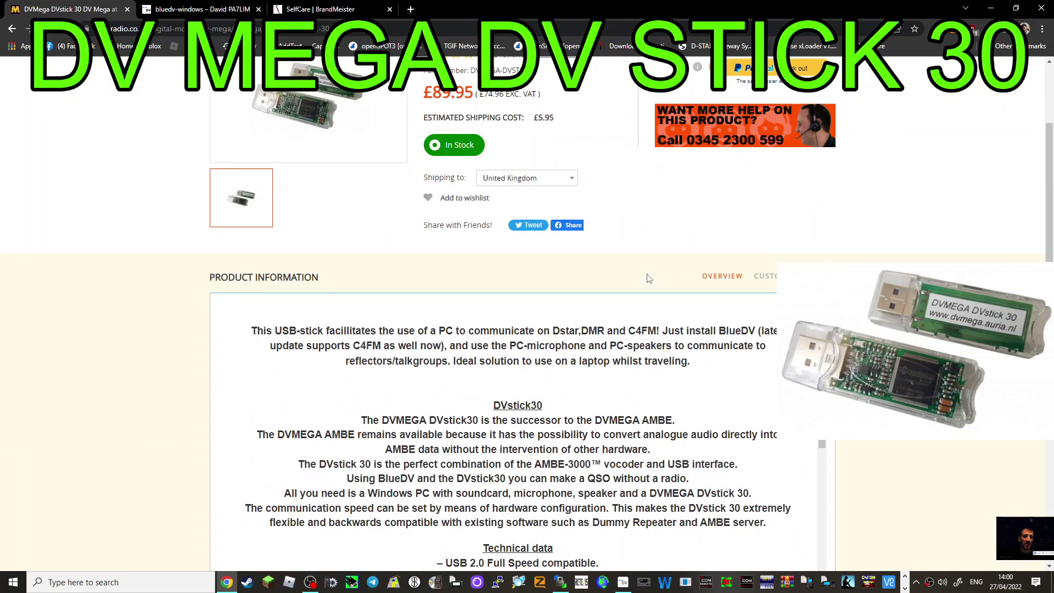